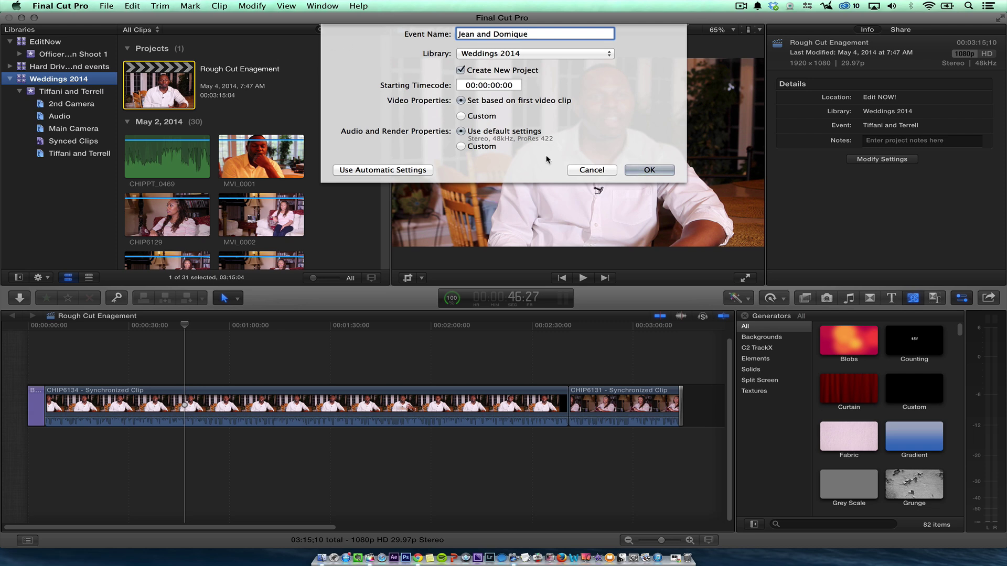
# Step: Create the 'Jean and Domique' event with a new Untitled Project in Weddings 2014
pyautogui.click(649, 169)
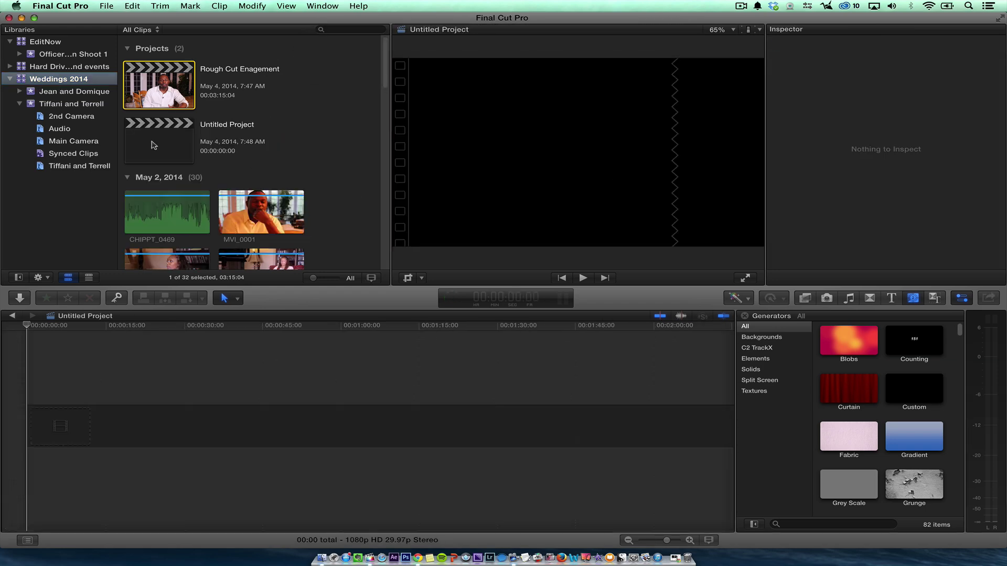
# Step: Move the Untitled Project in the Jean and Domique event to the Trash
pyautogui.click(153, 146)
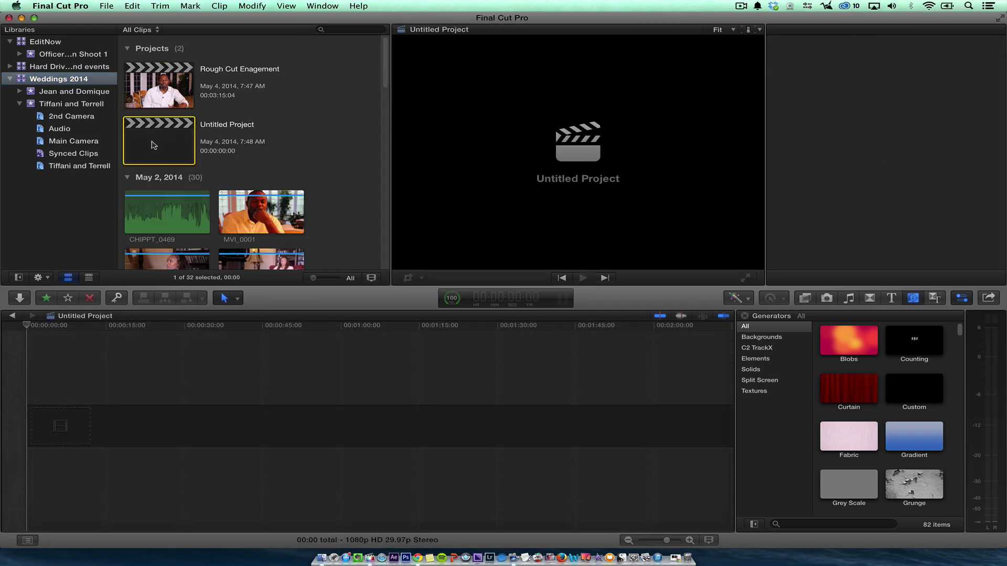
pyautogui.click(55, 92)
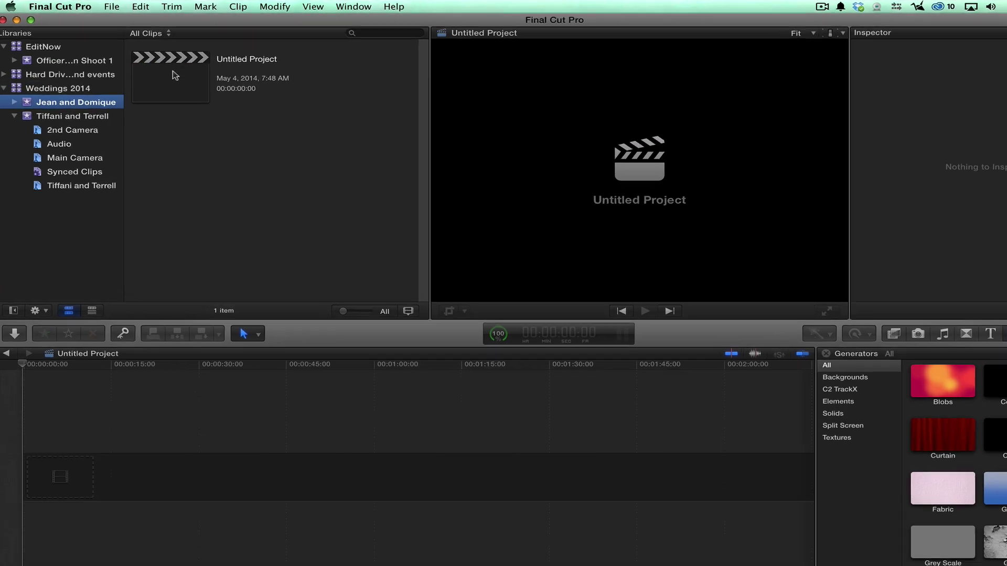
pyautogui.click(161, 65)
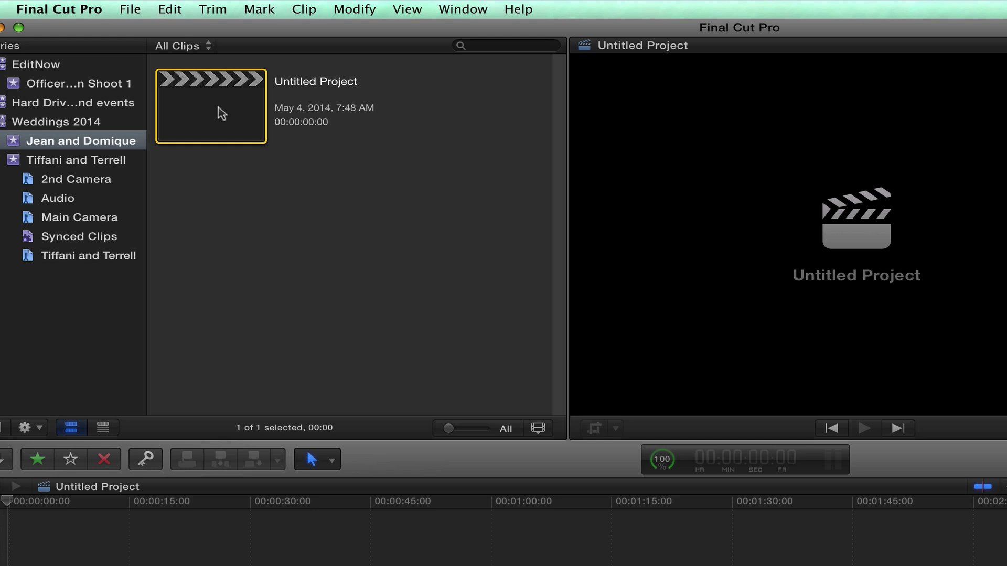
pyautogui.rightClick(220, 108)
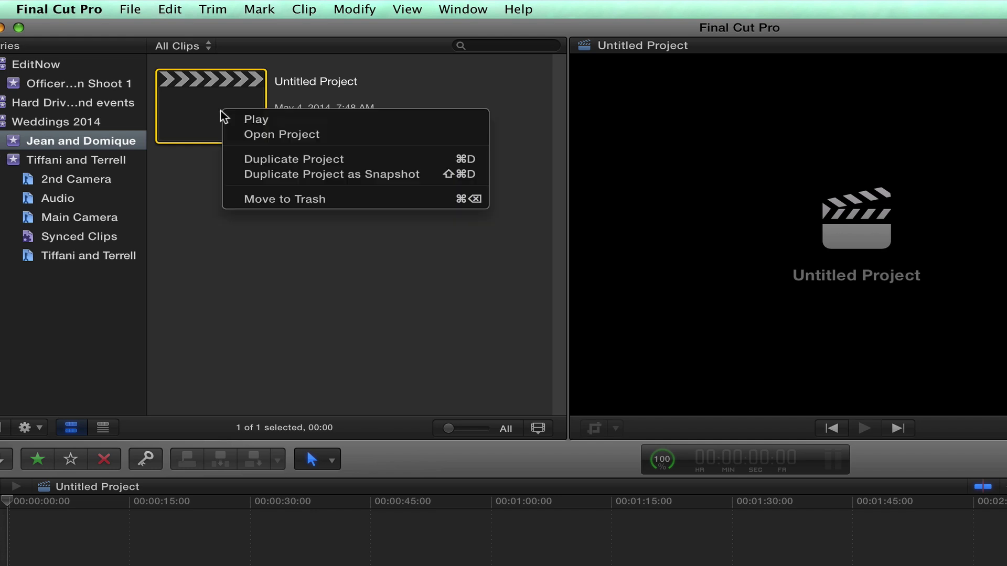
pyautogui.click(299, 204)
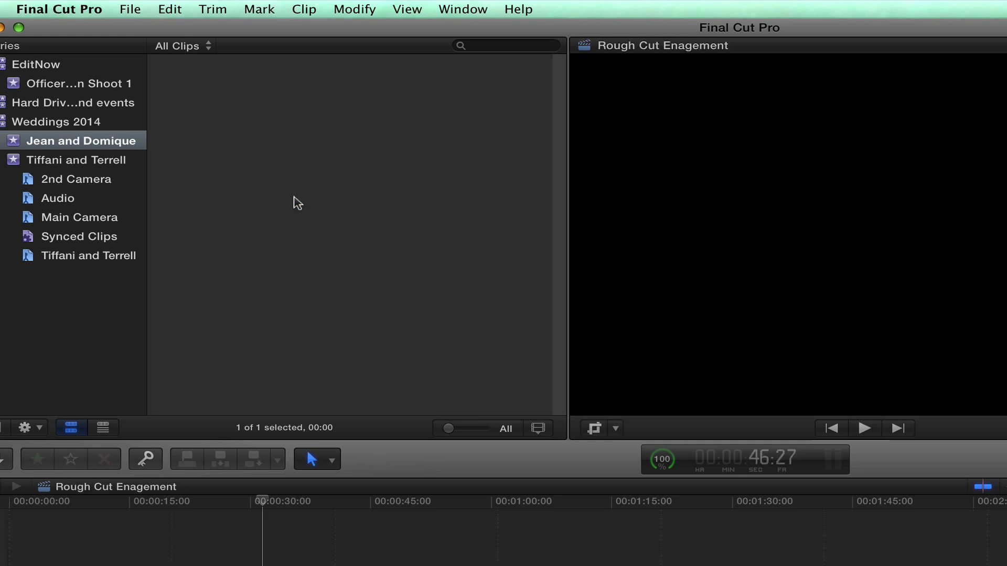
# Step: Start a new project named 'IG Promo'
pyautogui.click(120, 8)
pyautogui.moveTo(268, 33)
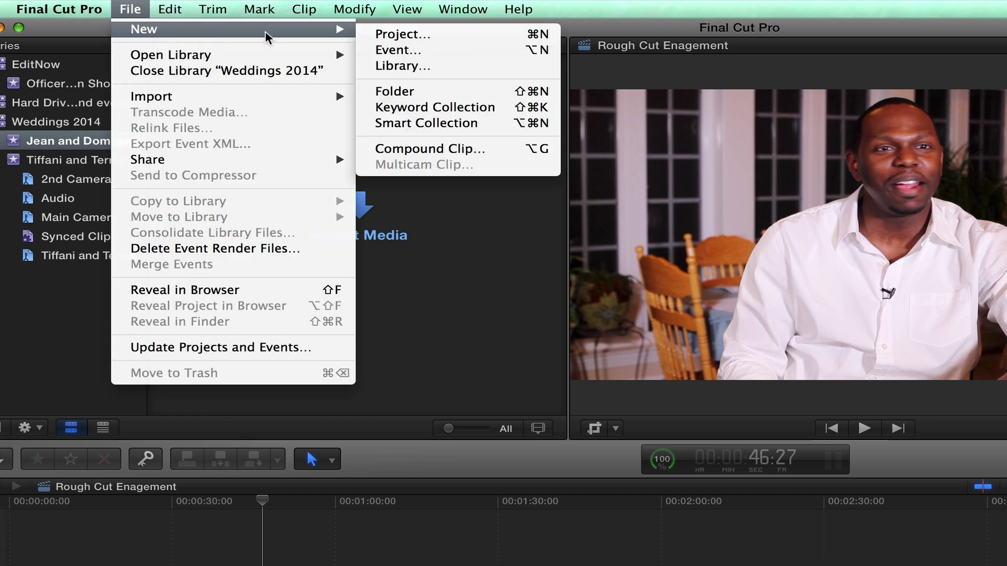
pyautogui.click(427, 32)
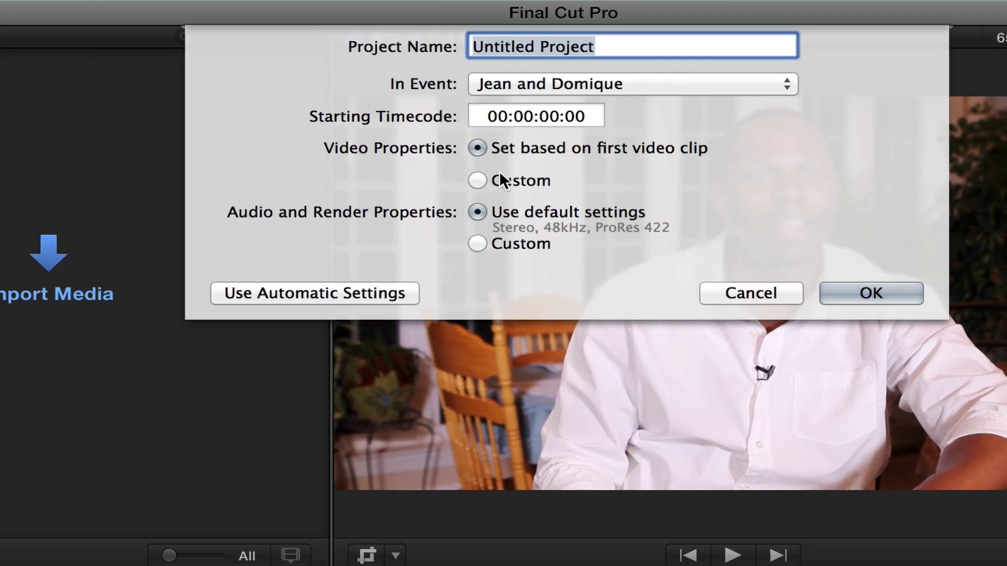
pyautogui.press('BackSpace')
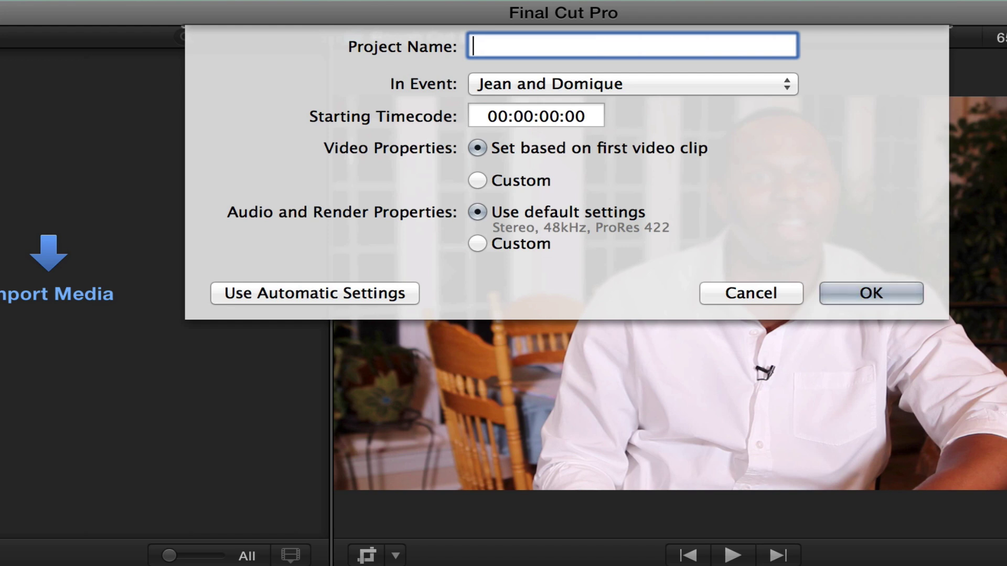
pyautogui.write('IG Promo')
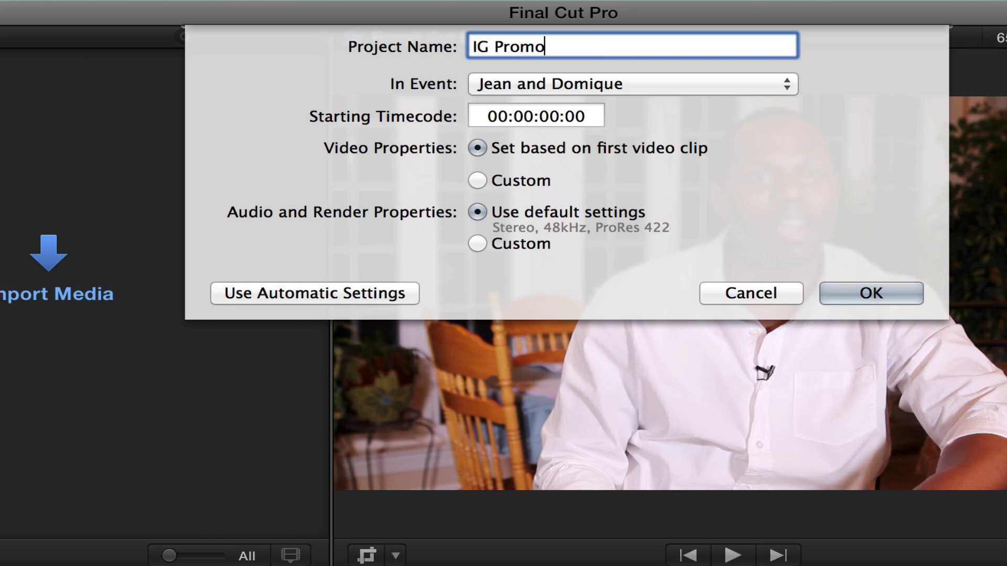
# Step: Give IG Promo a Custom video format at 640 x 640 and create the project
pyautogui.click(519, 177)
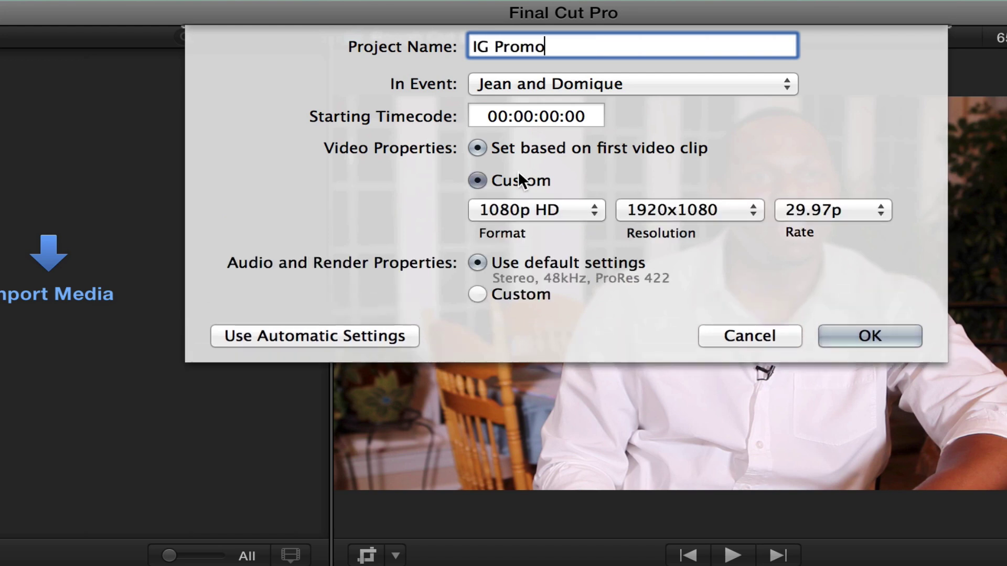
pyautogui.click(539, 210)
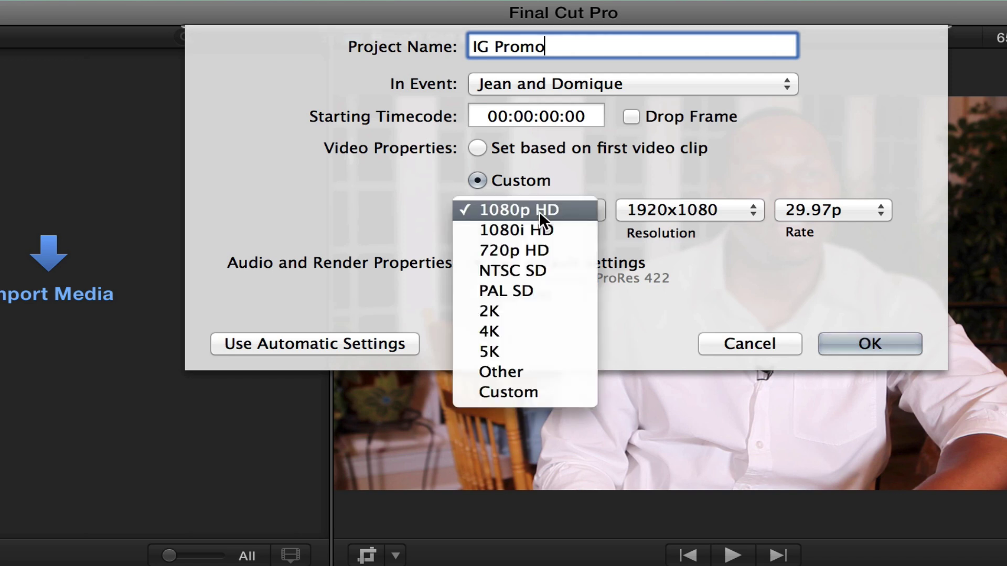
pyautogui.click(544, 391)
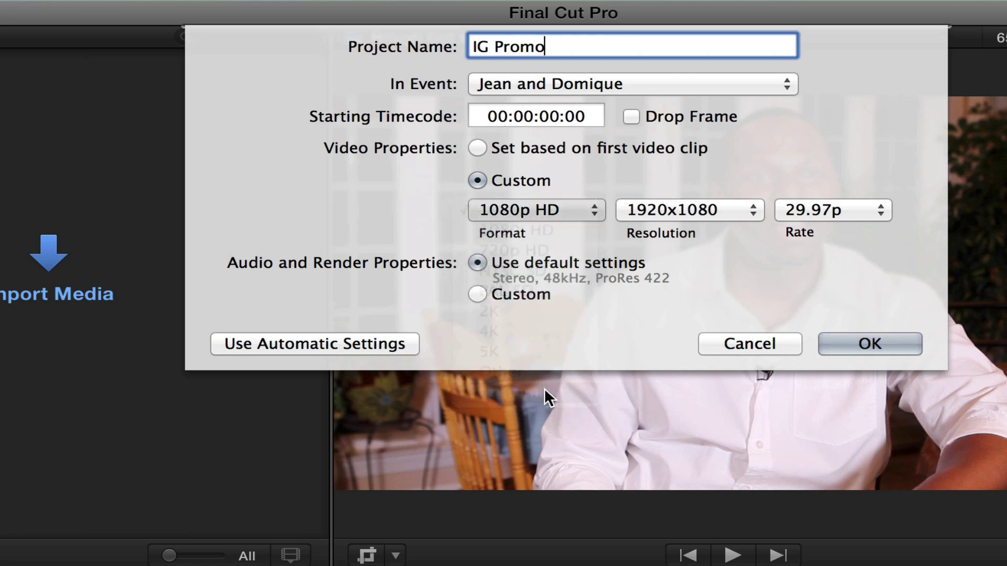
pyautogui.doubleClick(649, 210)
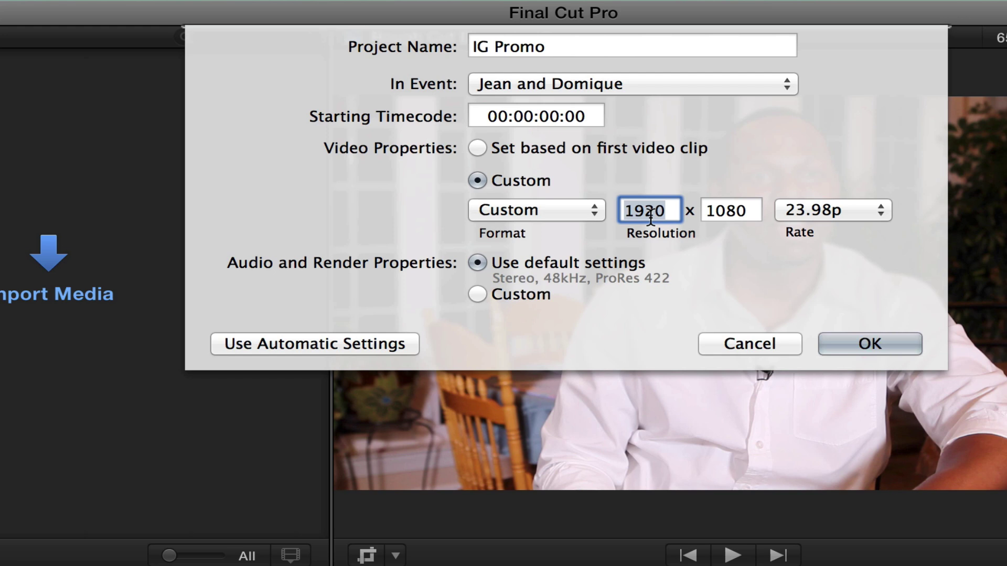
pyautogui.write('640')
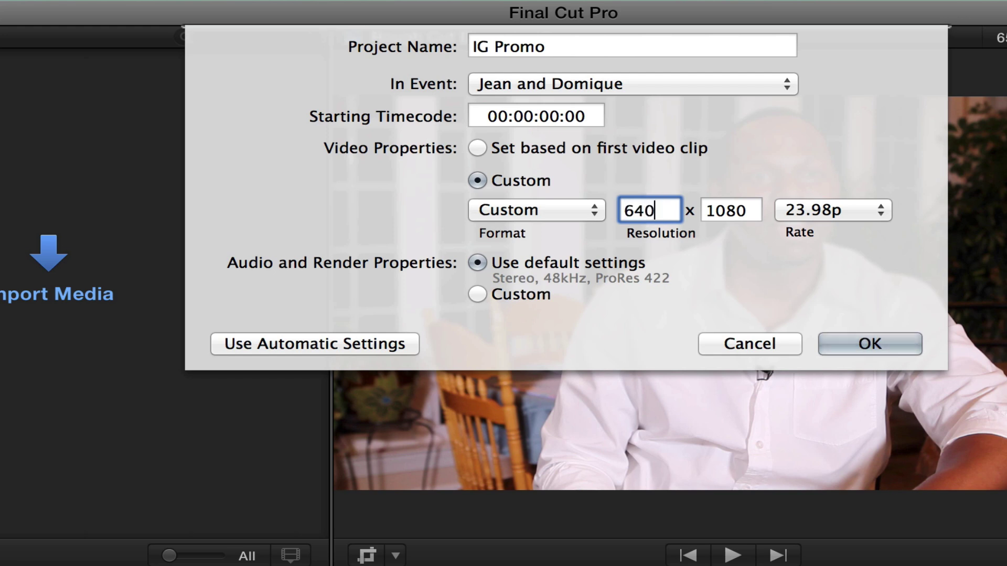
pyautogui.press('Tab')
pyautogui.write('640')
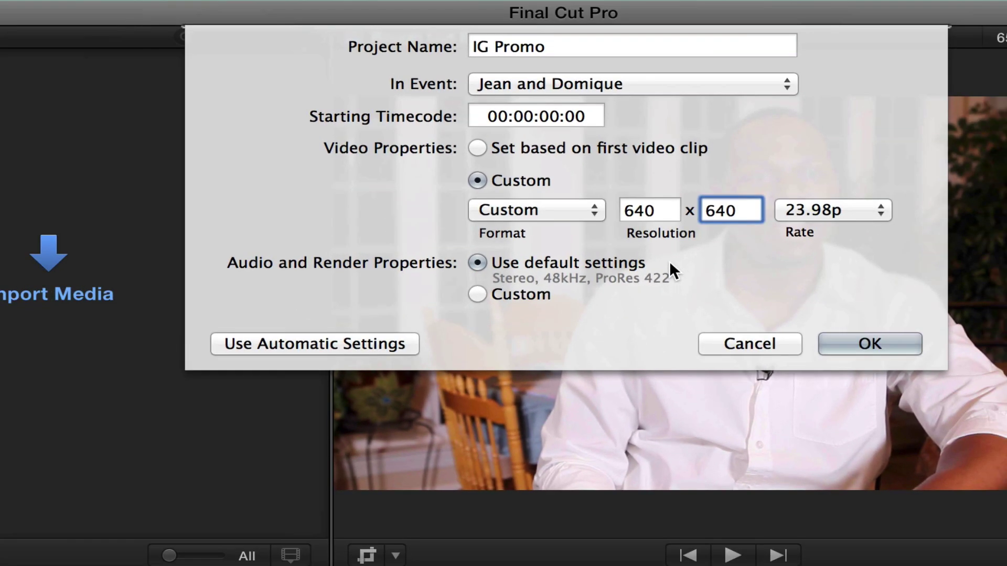
pyautogui.click(855, 342)
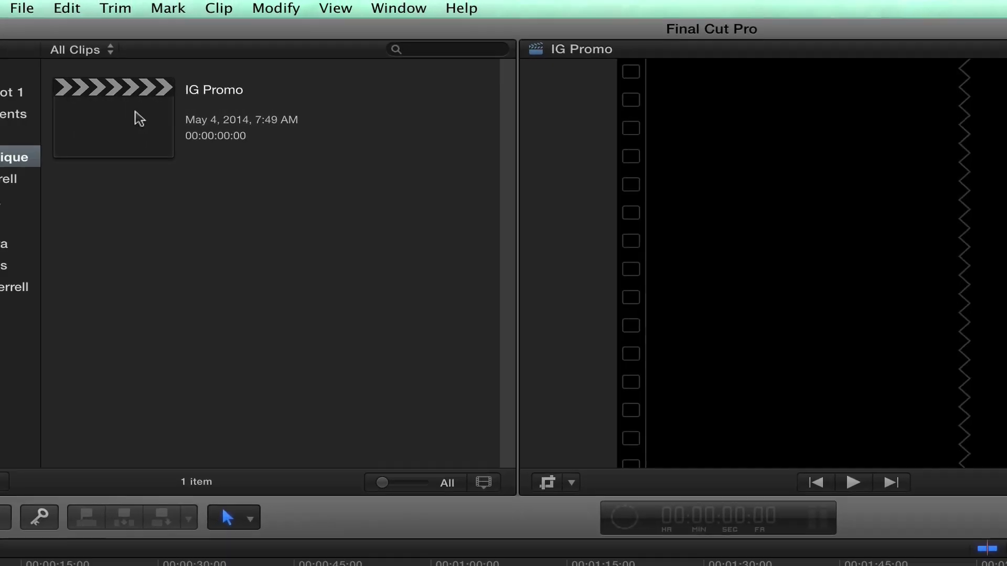
pyautogui.click(139, 119)
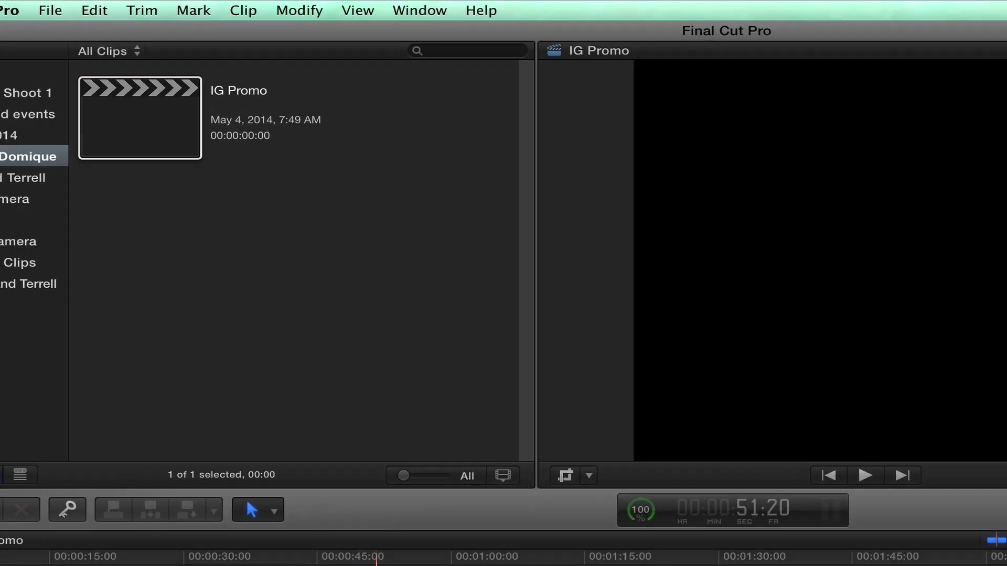
# Step: Import 417A0126.MOV from the Desktop into the Jean and Domique event
pyautogui.press('super+Tab')
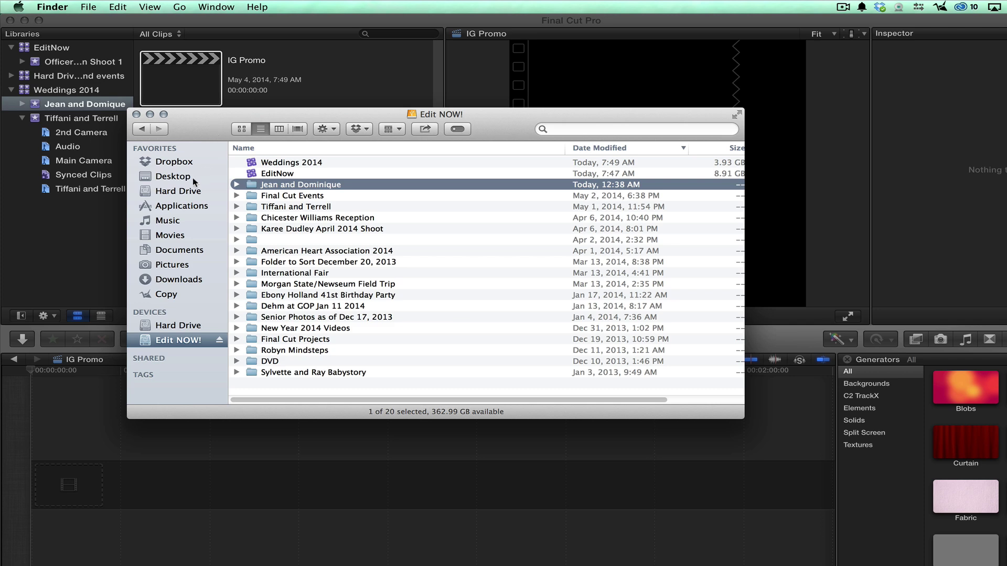
pyautogui.click(184, 176)
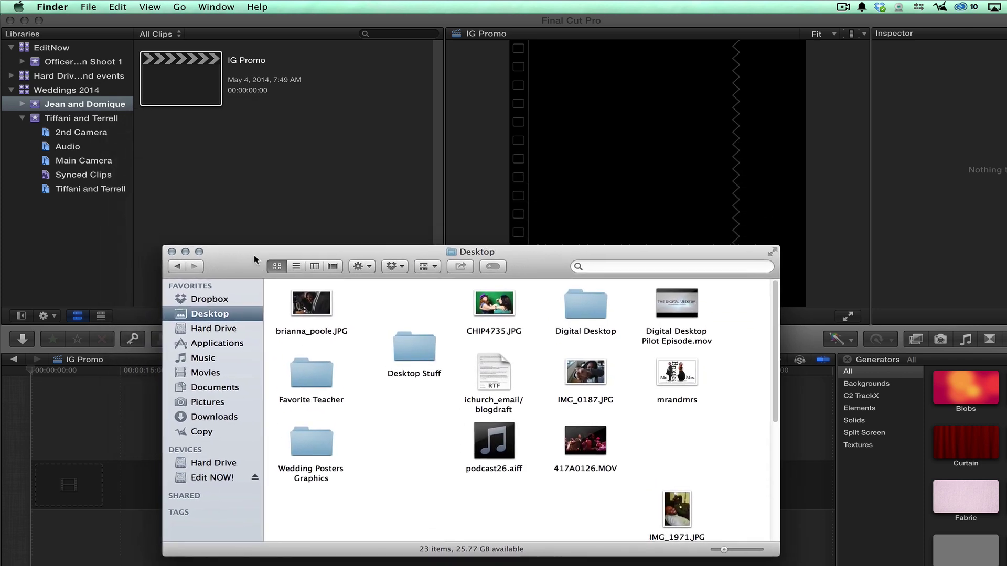
pyautogui.moveTo(220, 116); pyautogui.dragTo(256, 255)
pyautogui.moveTo(585, 439); pyautogui.dragTo(88, 108)
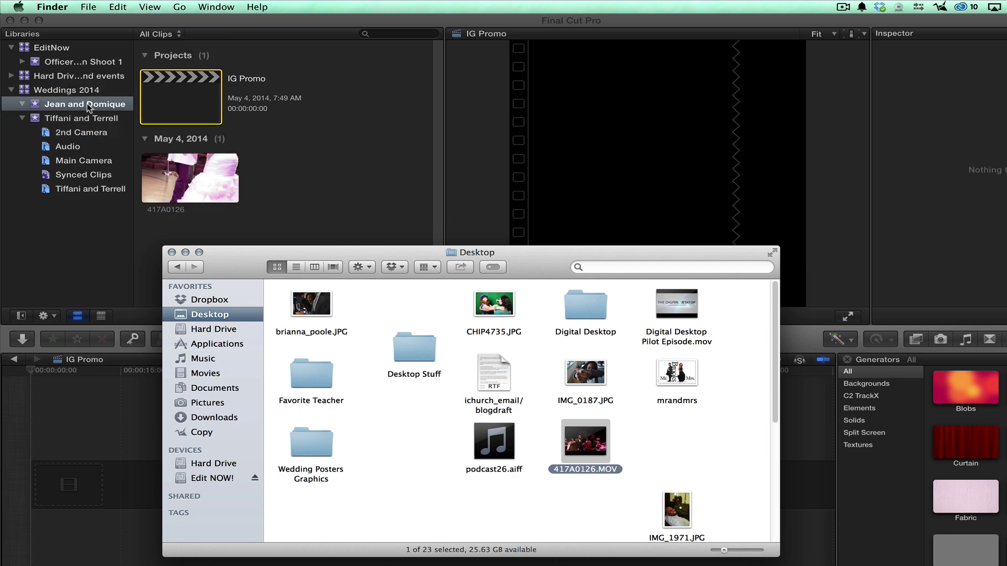
pyautogui.click(19, 117)
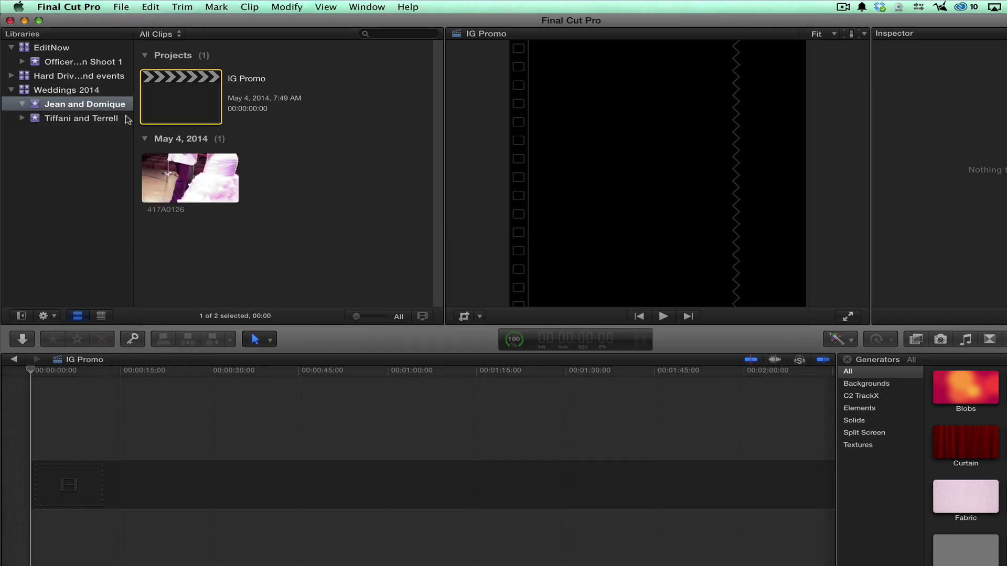
# Step: Mark a start point in 417A0126 and add a roughly 21-second range to the IG Promo timeline
pyautogui.click(168, 172)
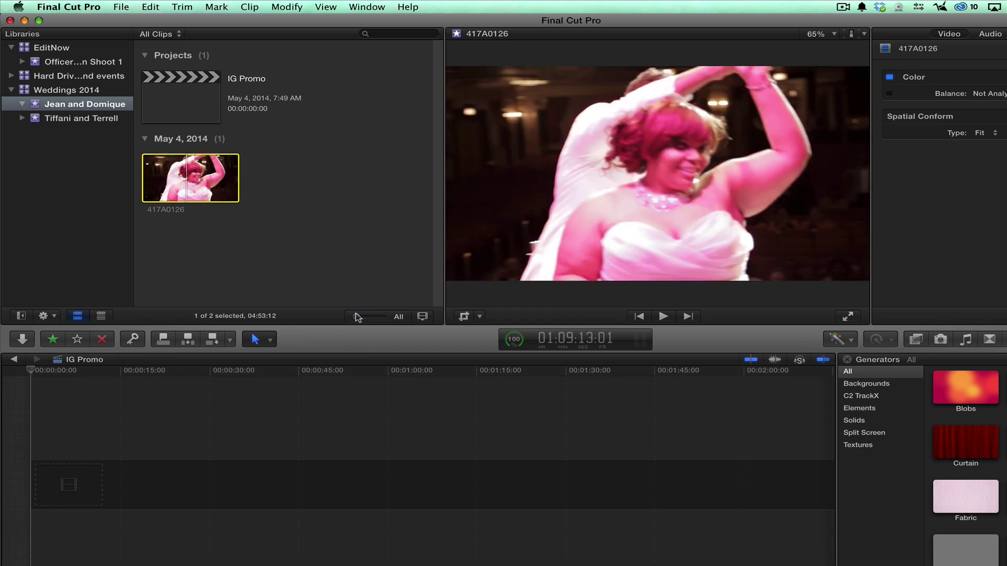
pyautogui.moveTo(356, 317); pyautogui.dragTo(371, 319)
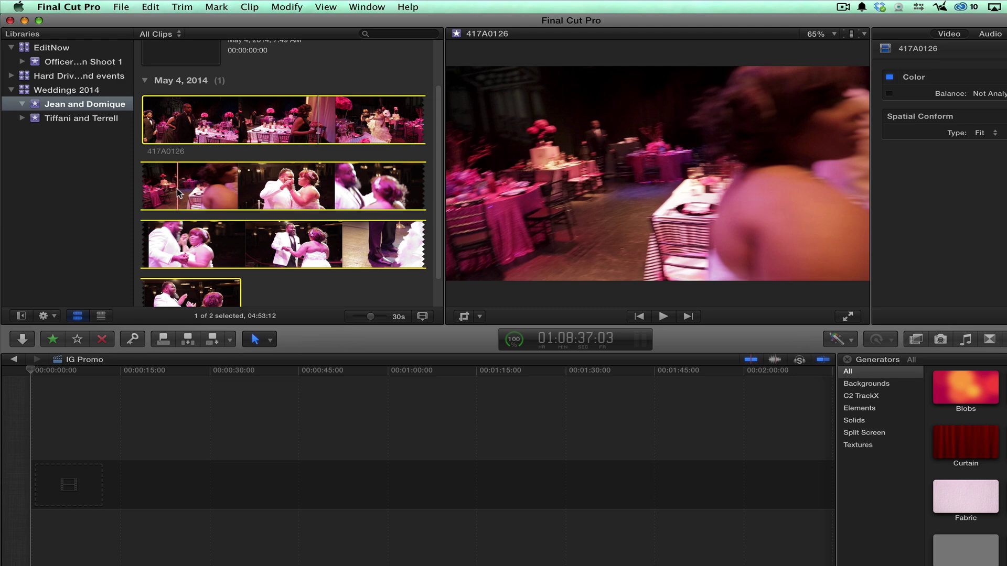
pyautogui.press('i')
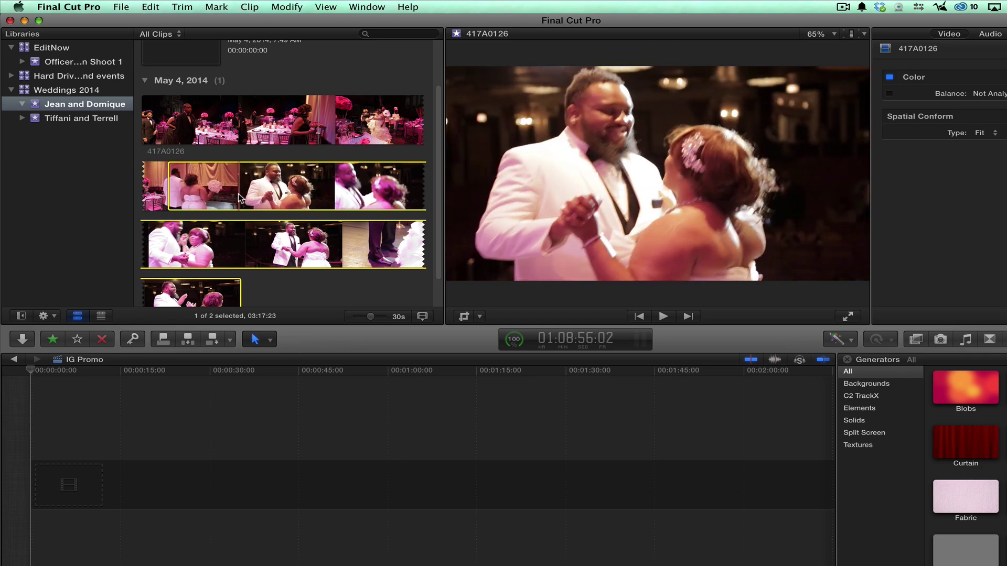
pyautogui.moveTo(239, 197); pyautogui.dragTo(168, 419)
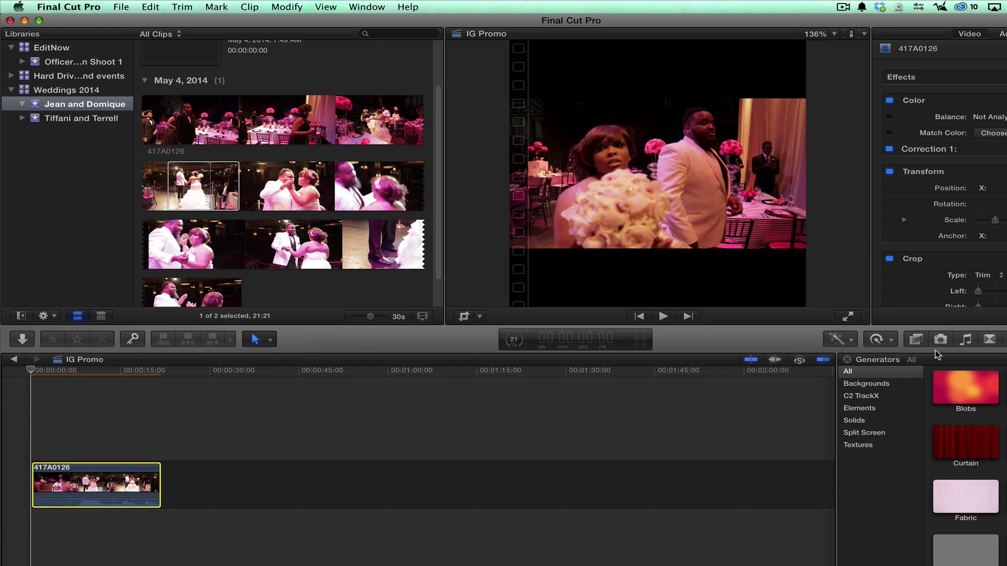
# Step: Hide the inspector, widen the viewer, and zoom the timeline in on the 417A0126 clip
pyautogui.press('super+4')
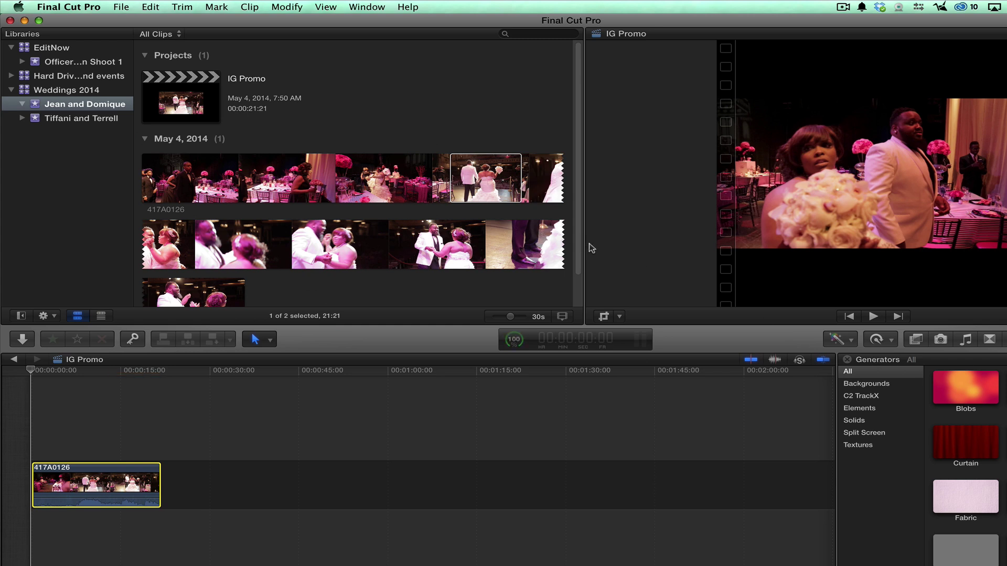
pyautogui.moveTo(583, 268); pyautogui.dragTo(531, 265)
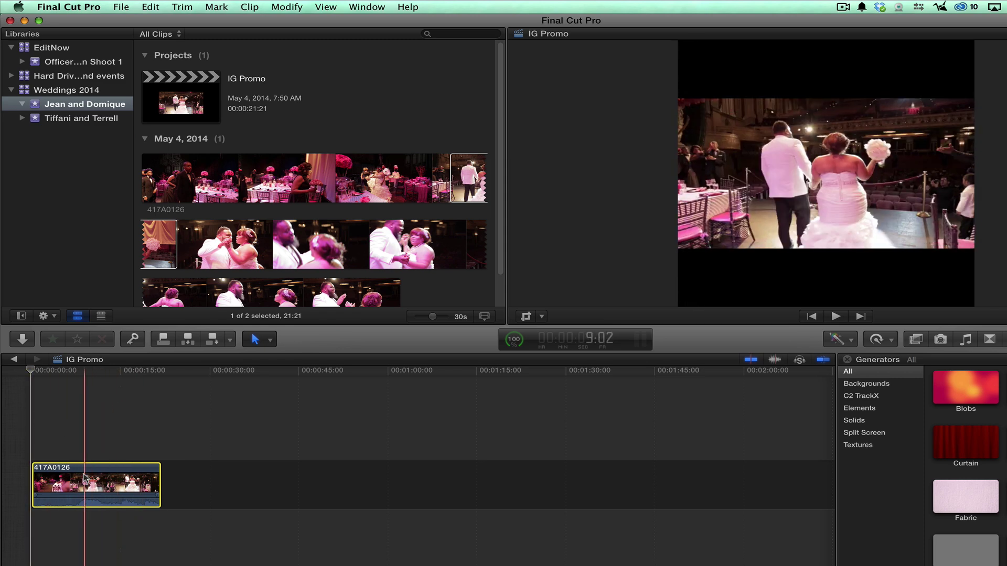
pyautogui.press('super+equal')
pyautogui.press('super+equal')
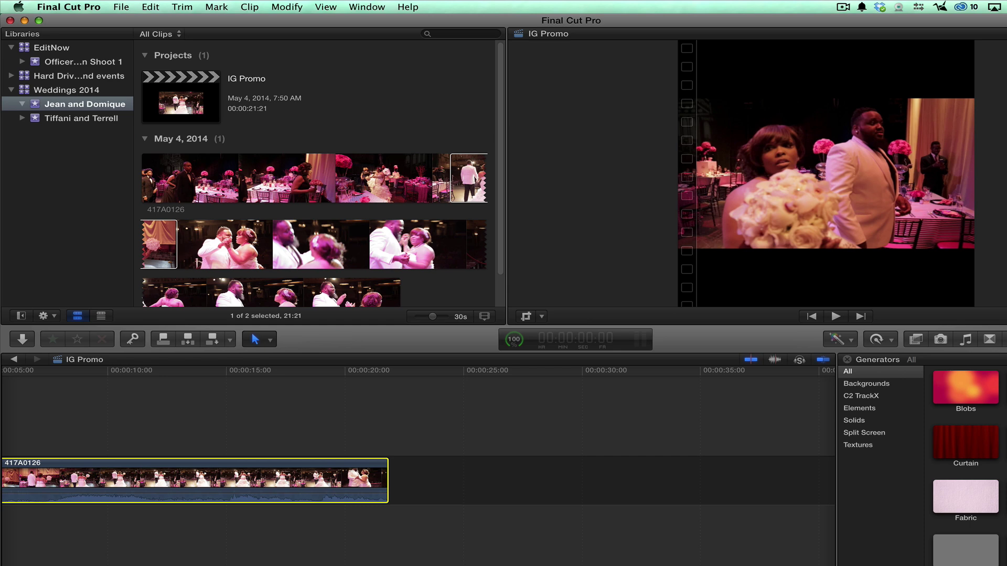
pyautogui.press('Home')
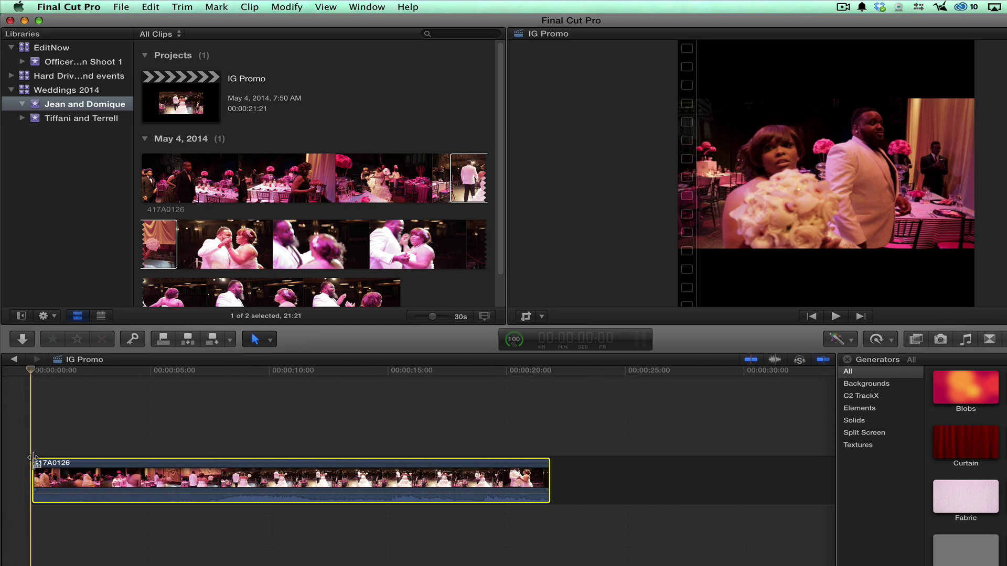
# Step: Trim the 417A0126 clip's start and end so it runs exactly 15 seconds
pyautogui.moveTo(33, 458); pyautogui.dragTo(87, 457)
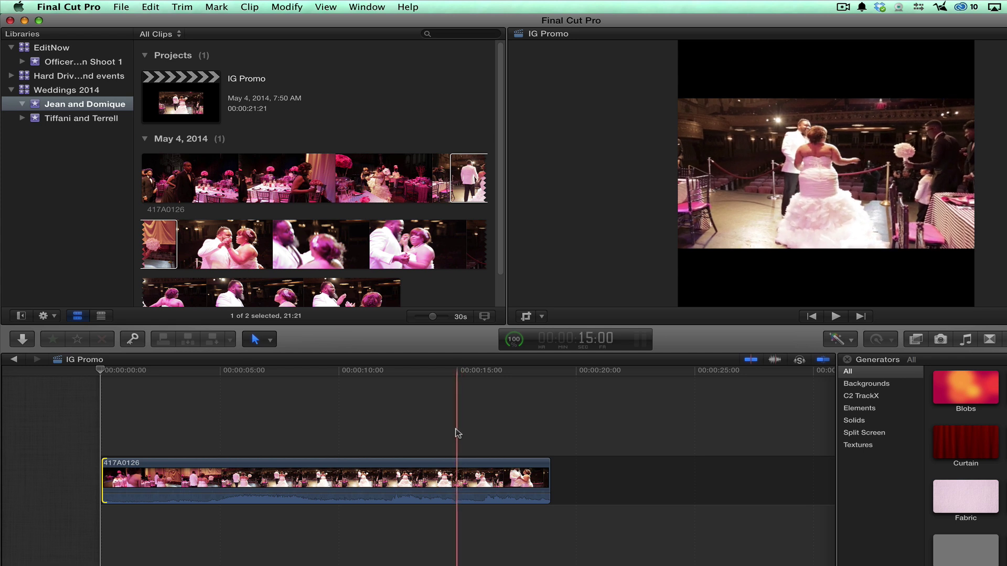
pyautogui.click(458, 433)
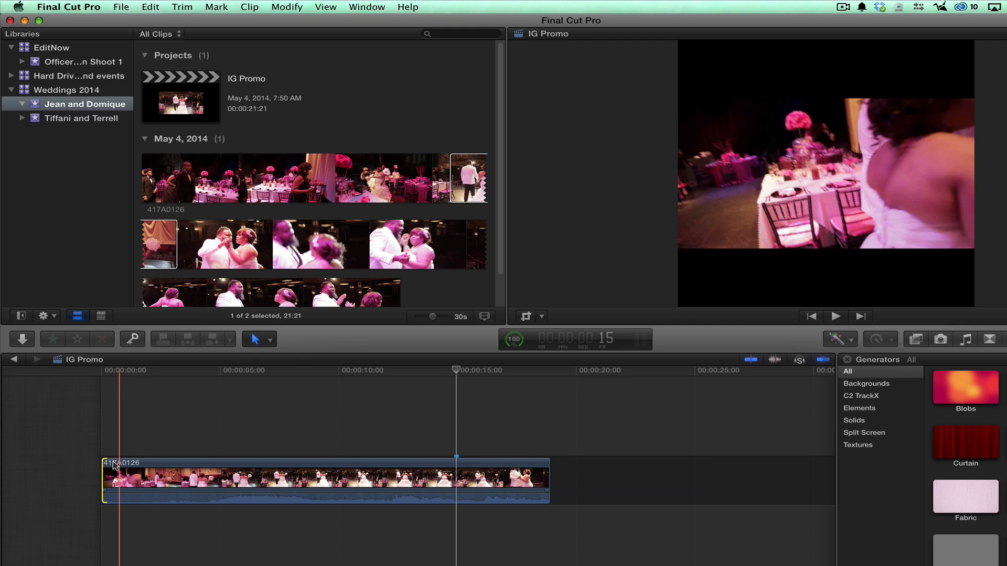
pyautogui.moveTo(106, 472); pyautogui.dragTo(139, 463)
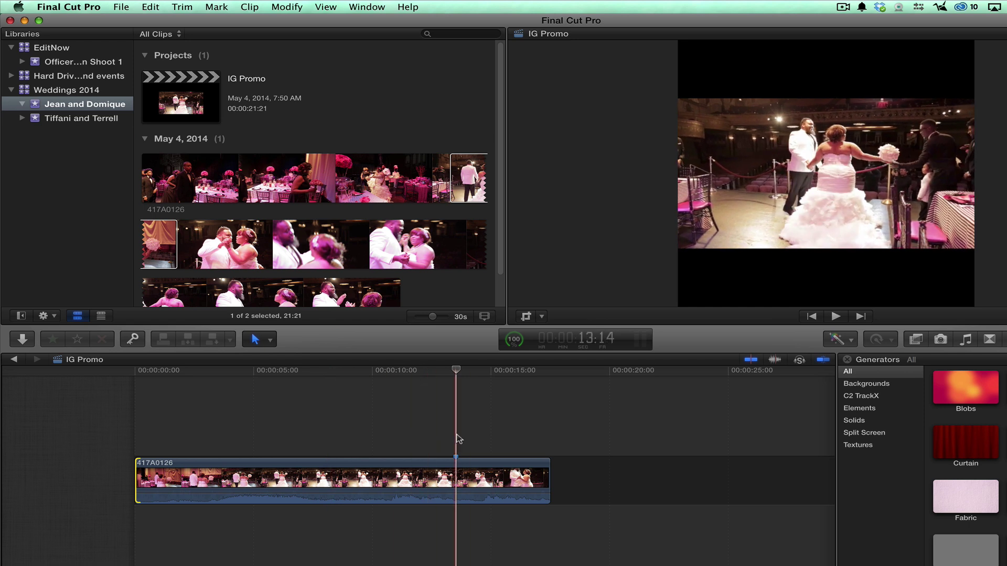
pyautogui.click(488, 443)
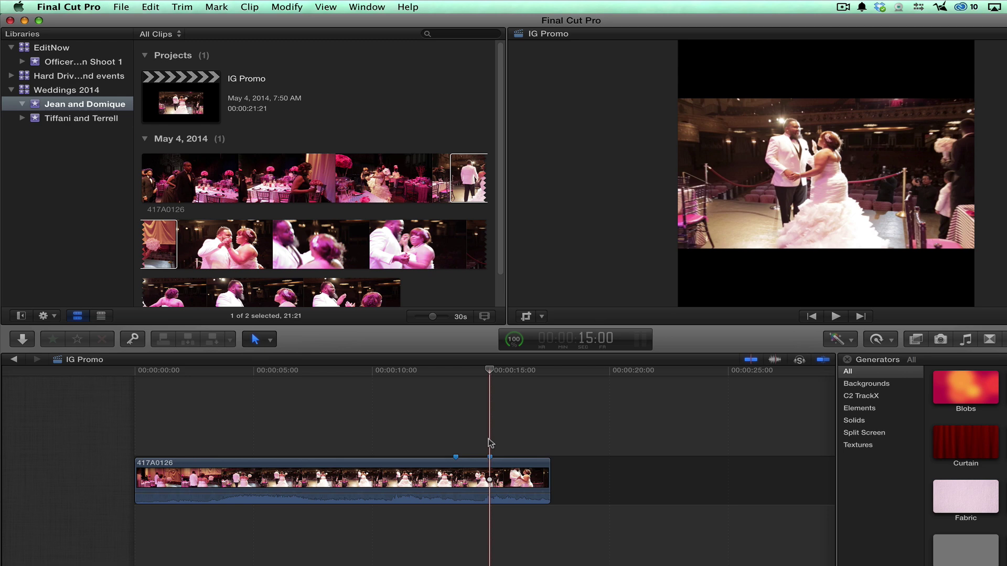
pyautogui.moveTo(548, 461); pyautogui.dragTo(489, 459)
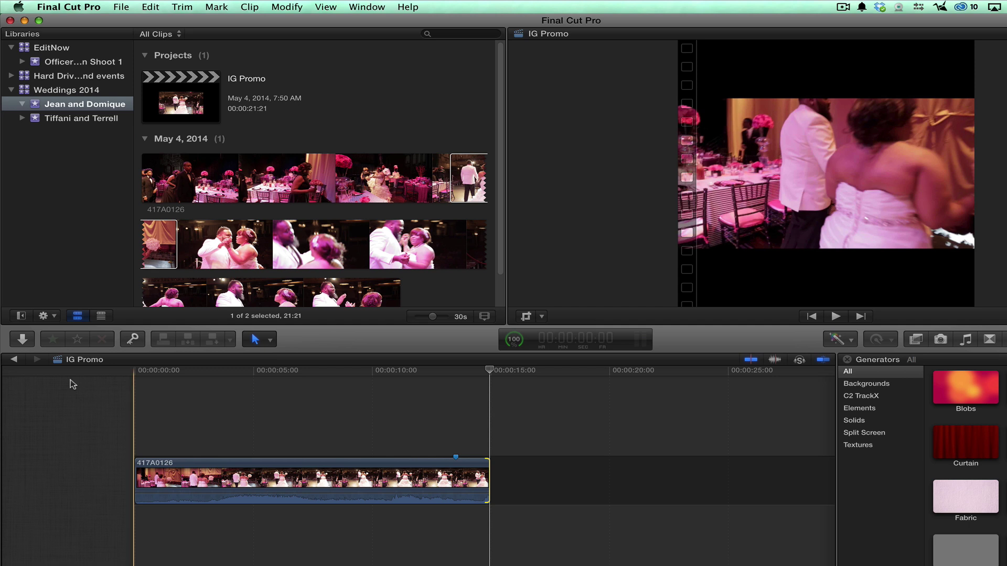
pyautogui.press('Home')
pyautogui.press('space')
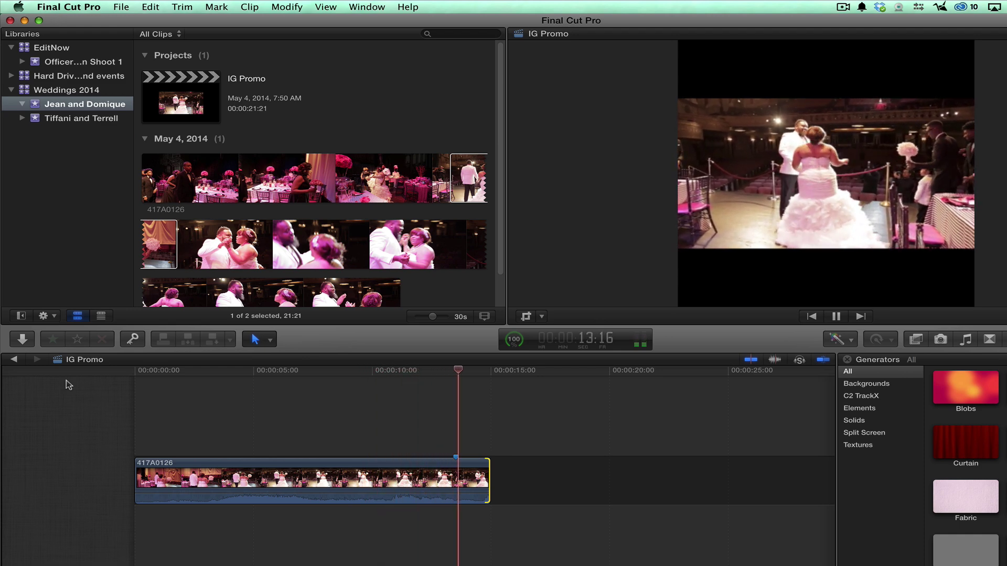
pyautogui.press('space')
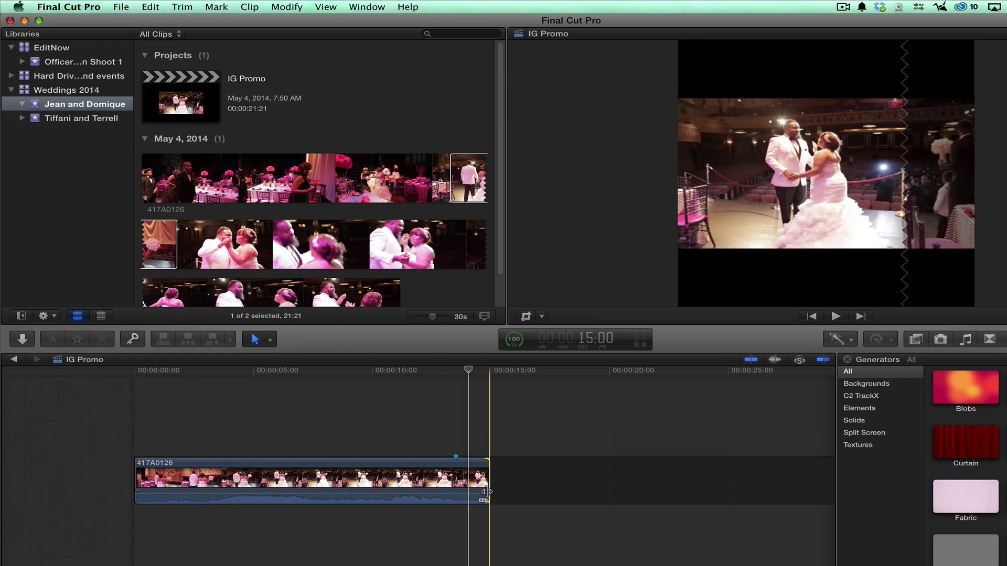
# Step: Add the default cross dissolve at the clip's end and preview the fade
pyautogui.press('super+t')
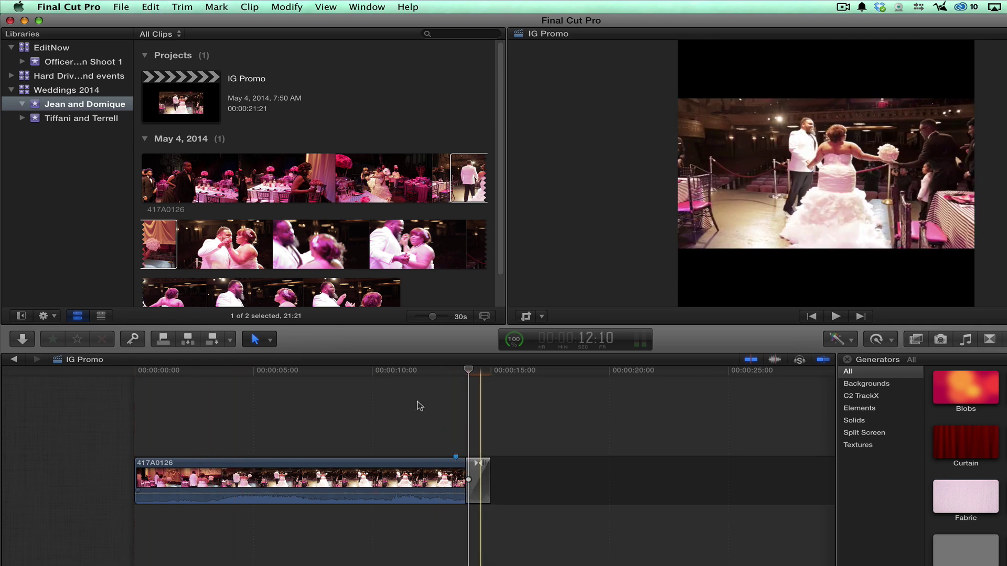
pyautogui.click(427, 381)
pyautogui.press('space')
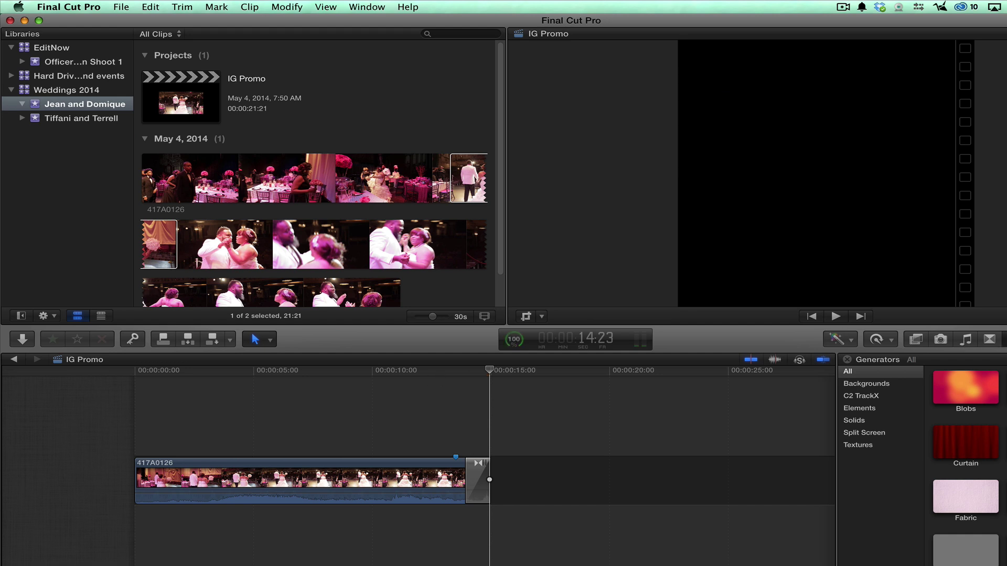
# Step: Add the Formal lower-third title above the clip, extend it to about 14 seconds, and check it
pyautogui.press('alt+super+1')
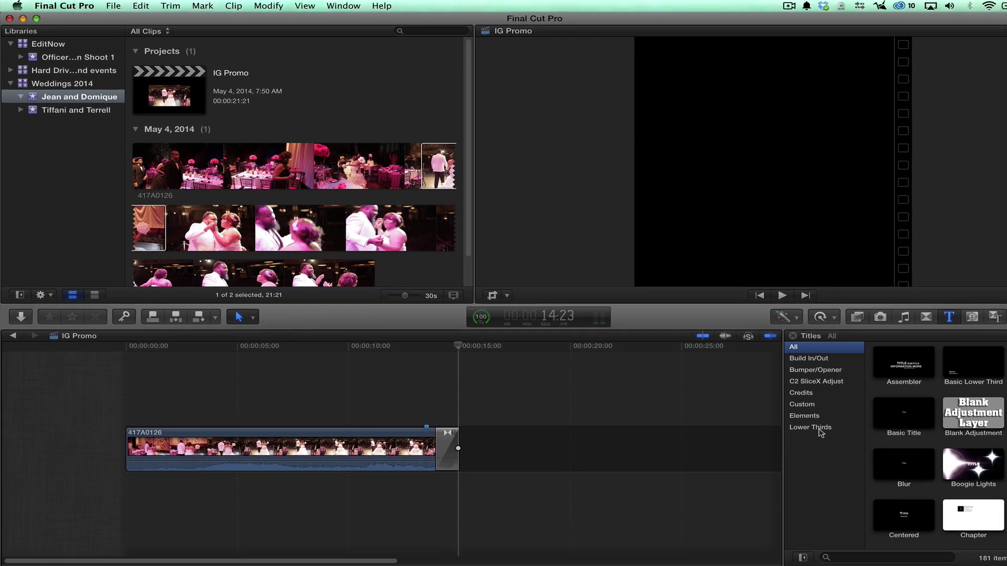
pyautogui.click(870, 456)
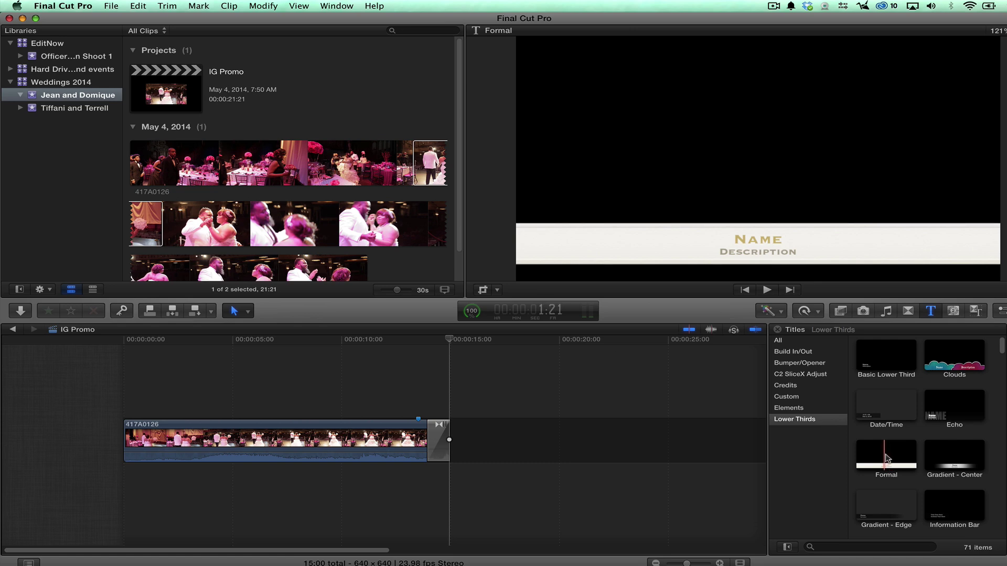
pyautogui.moveTo(888, 456); pyautogui.dragTo(156, 404)
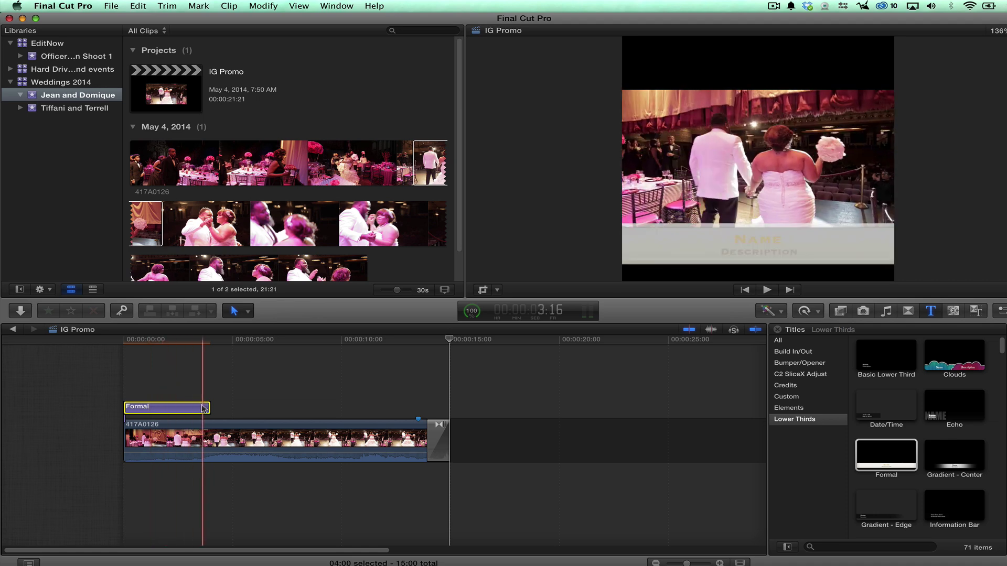
pyautogui.moveTo(209, 408); pyautogui.dragTo(422, 423)
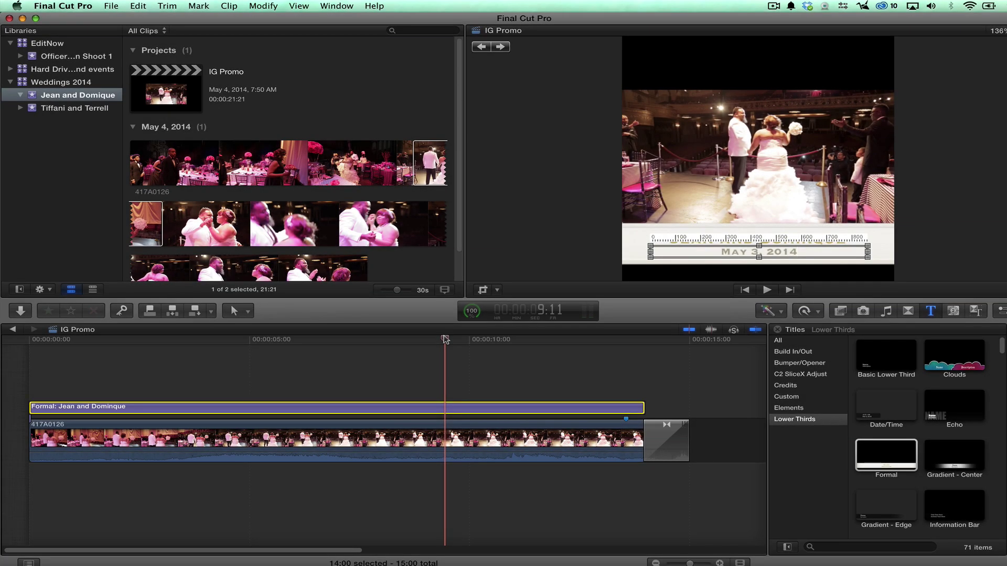
pyautogui.moveTo(445, 340); pyautogui.dragTo(687, 432)
# Step: Export the project as a Master File named IG Promo to the Desktop
pyautogui.click(111, 6)
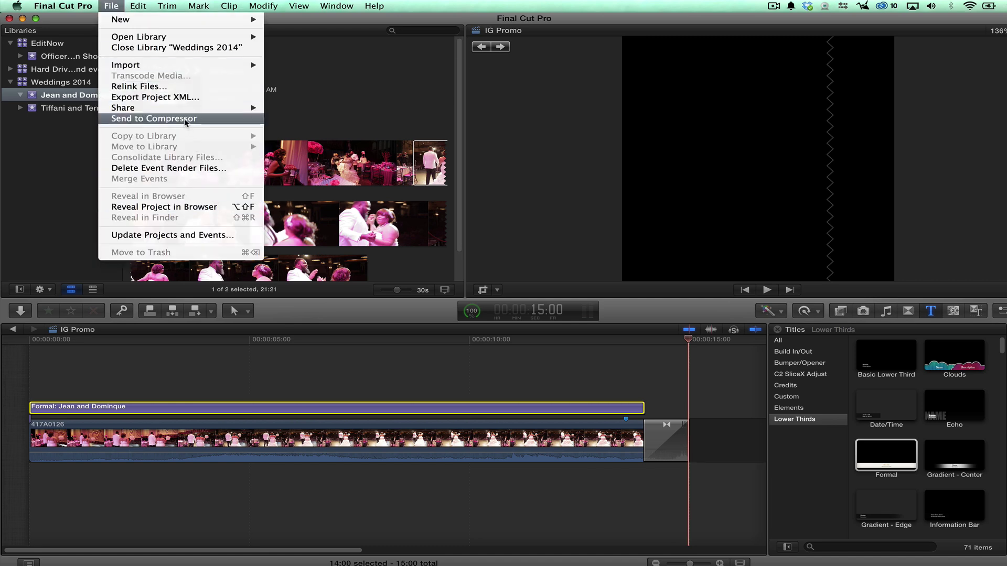
pyautogui.moveTo(184, 109)
pyautogui.click(300, 109)
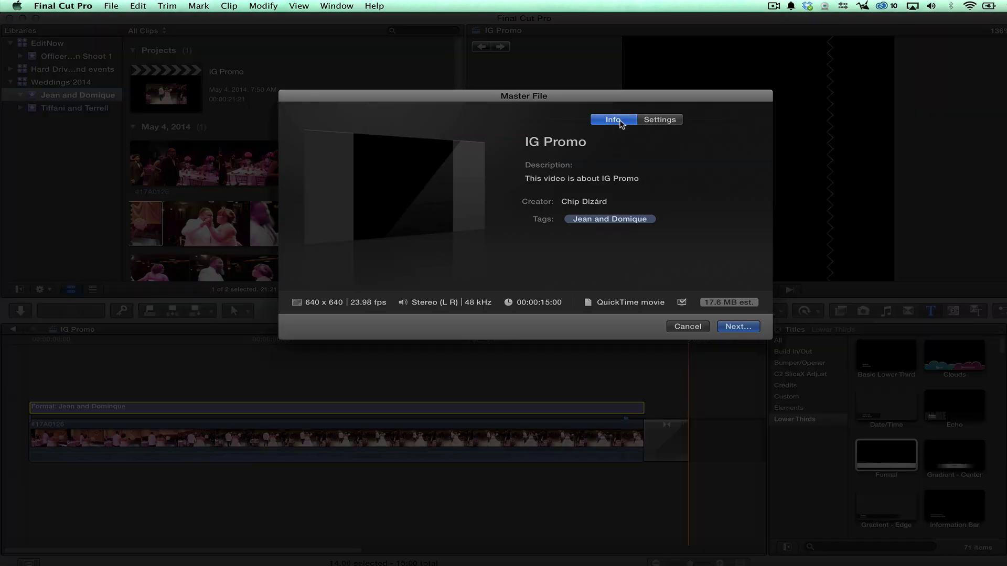
pyautogui.click(738, 327)
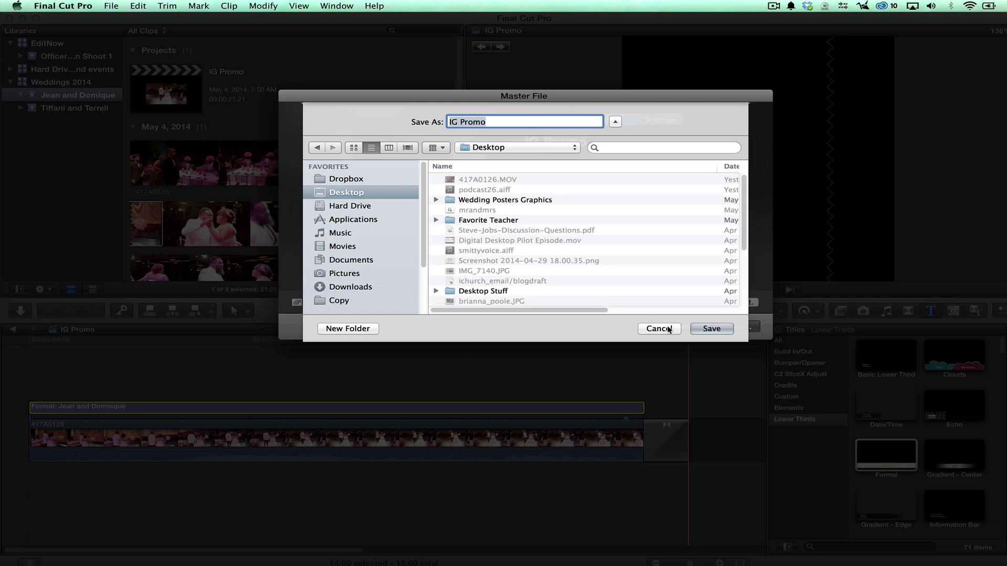
pyautogui.click(719, 330)
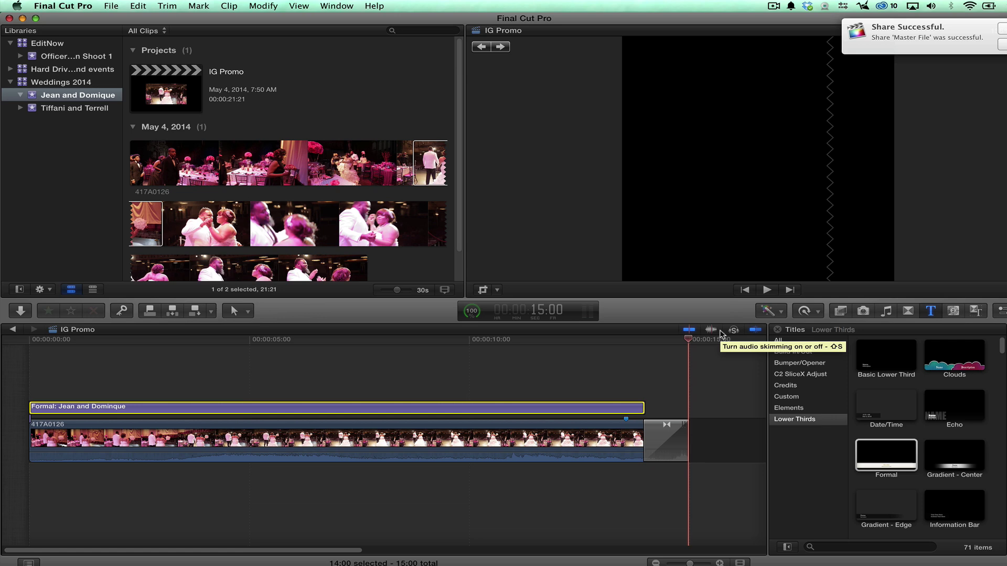
# Step: Open the '! Files for Client Download and Review' Dropbox folder in Finder
pyautogui.moveTo(369, 561)
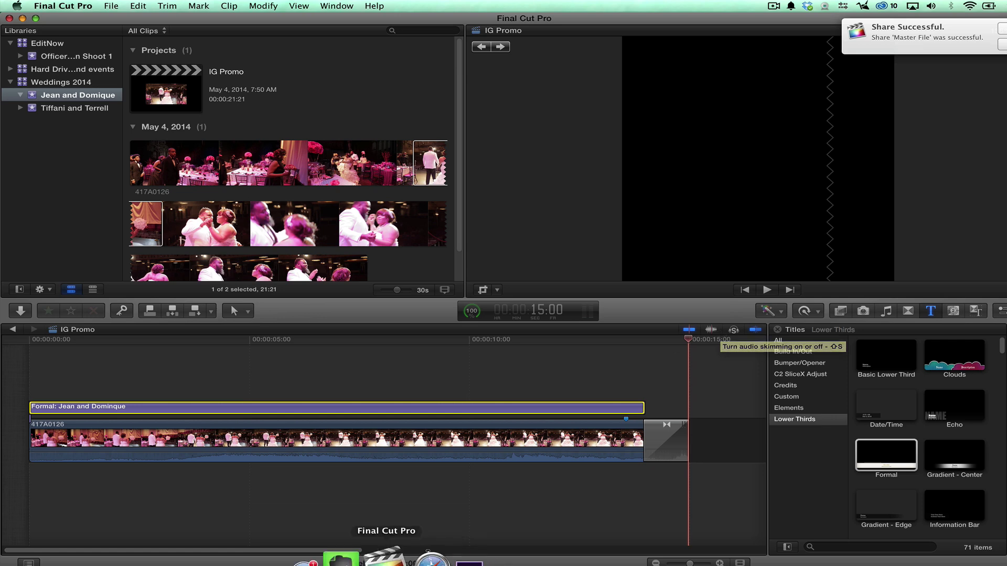
pyautogui.click(311, 560)
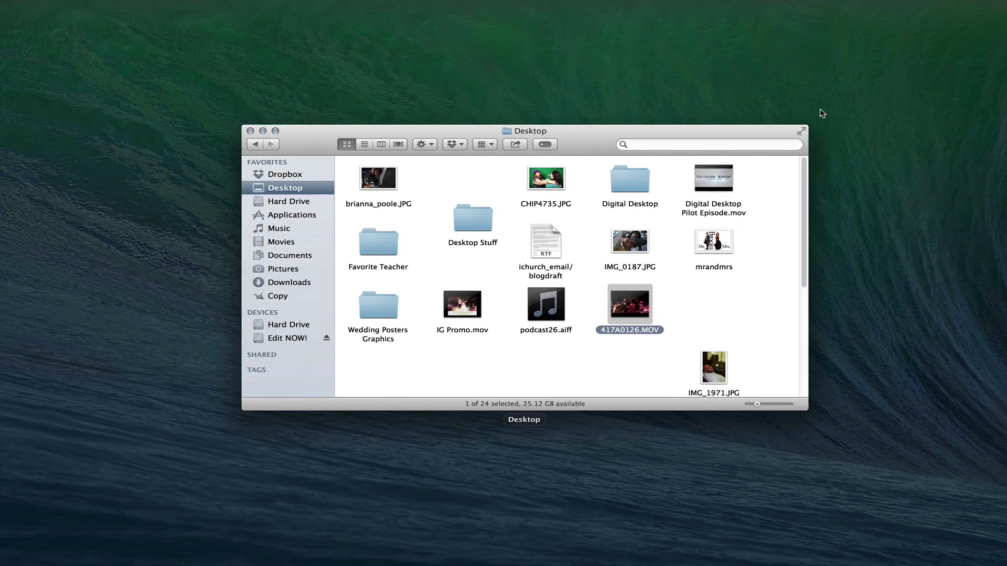
pyautogui.click(774, 137)
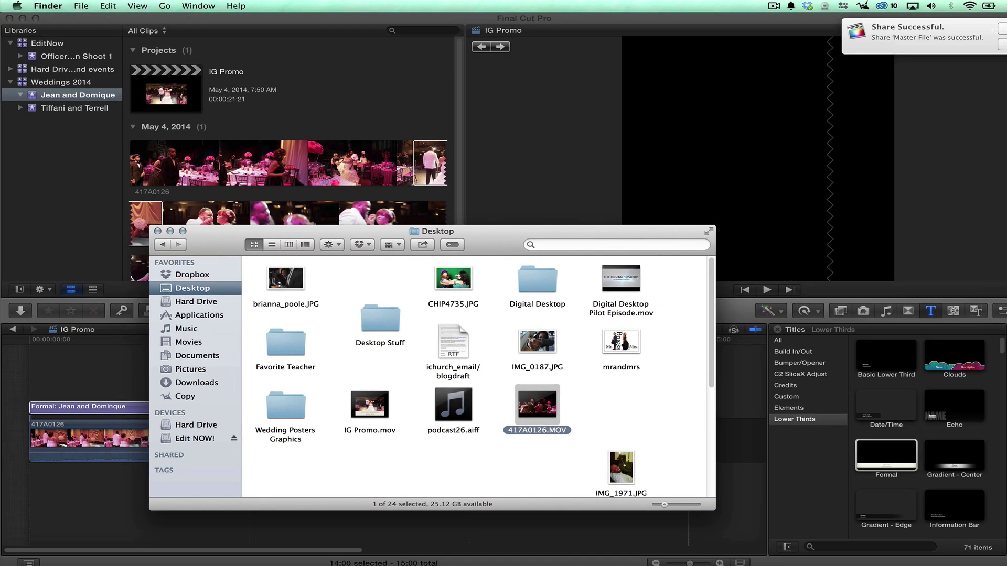
pyautogui.click(808, 7)
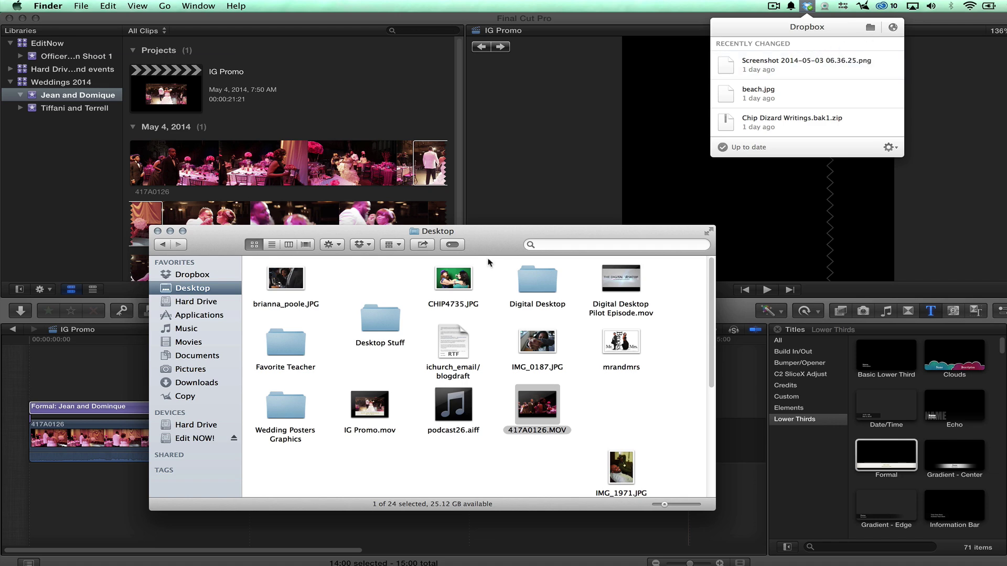
pyautogui.click(211, 275)
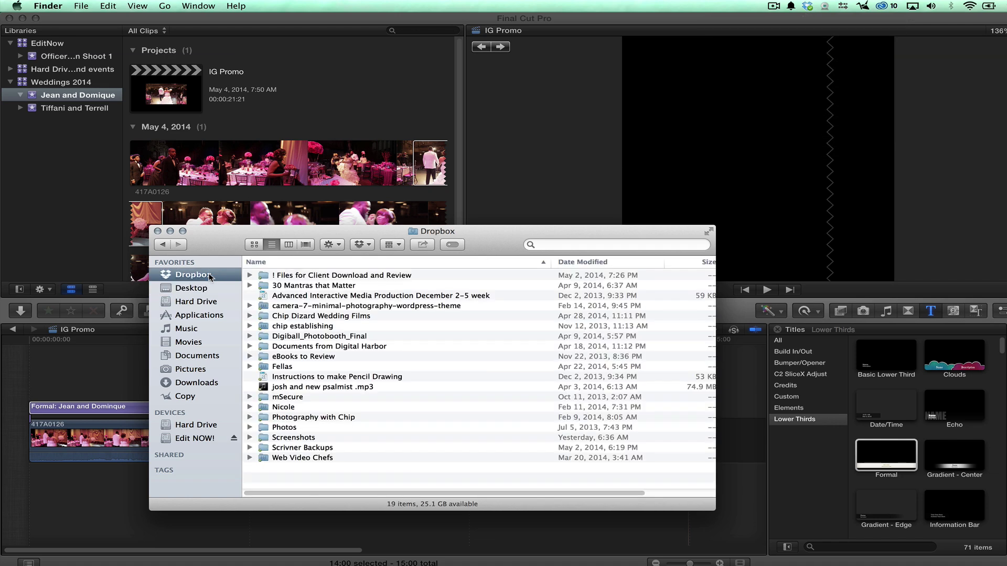
pyautogui.doubleClick(301, 277)
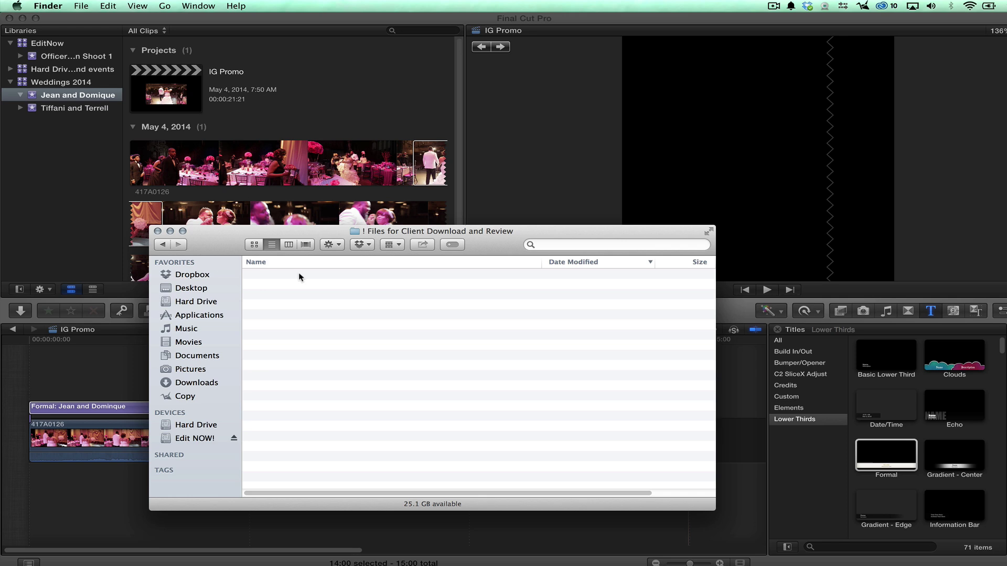
# Step: Move IG Promo.mov from the Desktop into the client review folder using a new Finder window
pyautogui.click(81, 5)
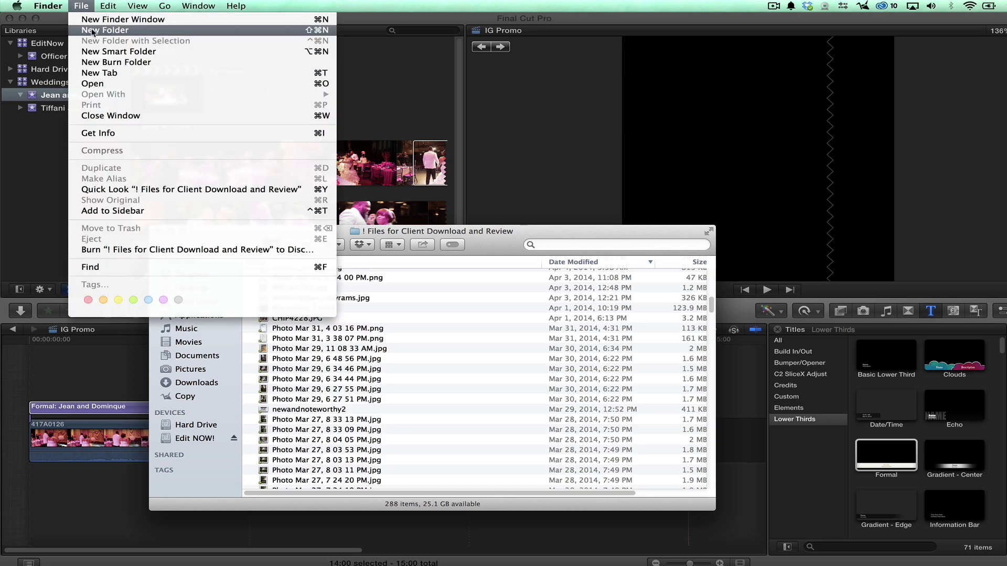
pyautogui.click(92, 20)
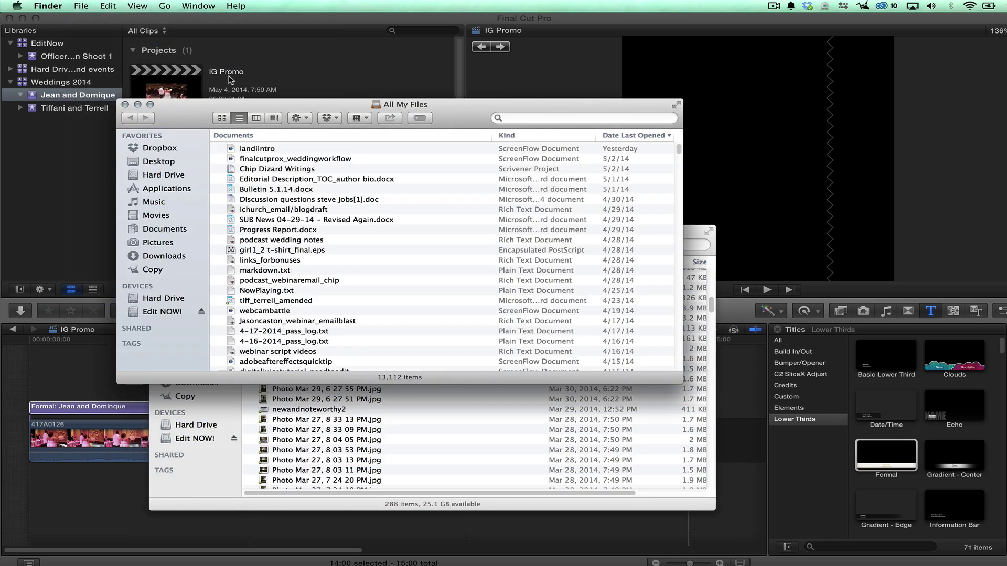
pyautogui.click(157, 163)
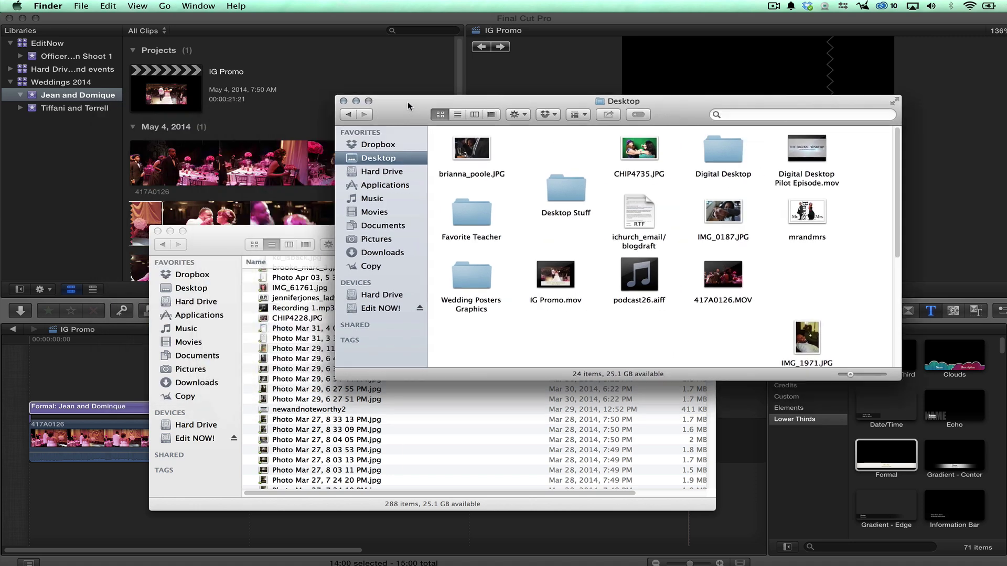
pyautogui.moveTo(169, 112); pyautogui.dragTo(454, 95)
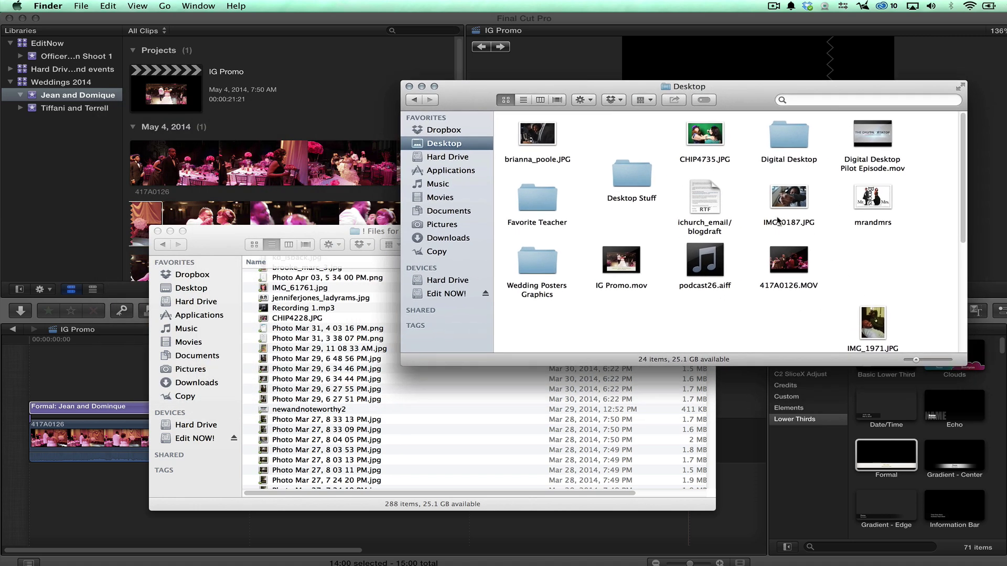
pyautogui.moveTo(623, 262); pyautogui.dragTo(371, 341)
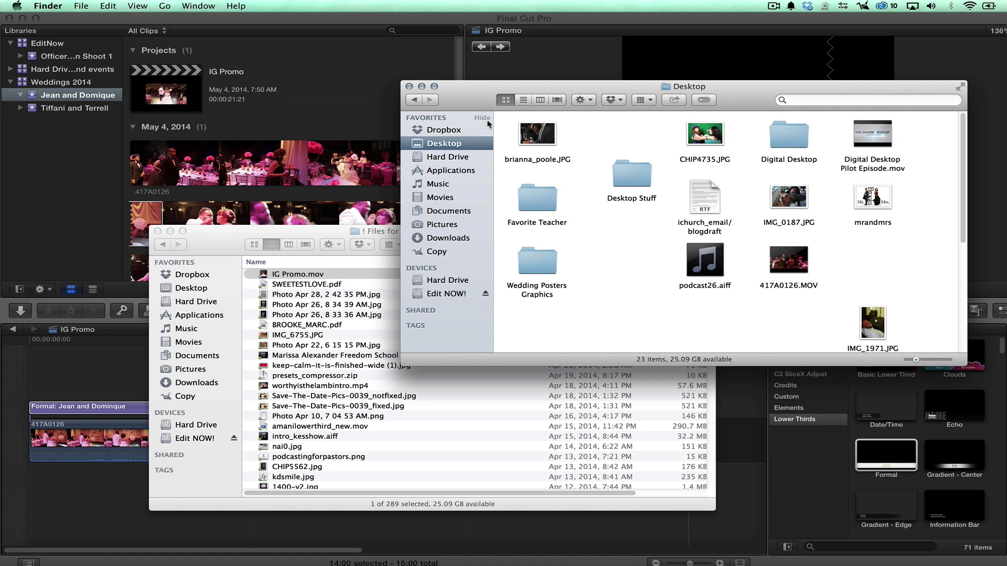
pyautogui.click(409, 87)
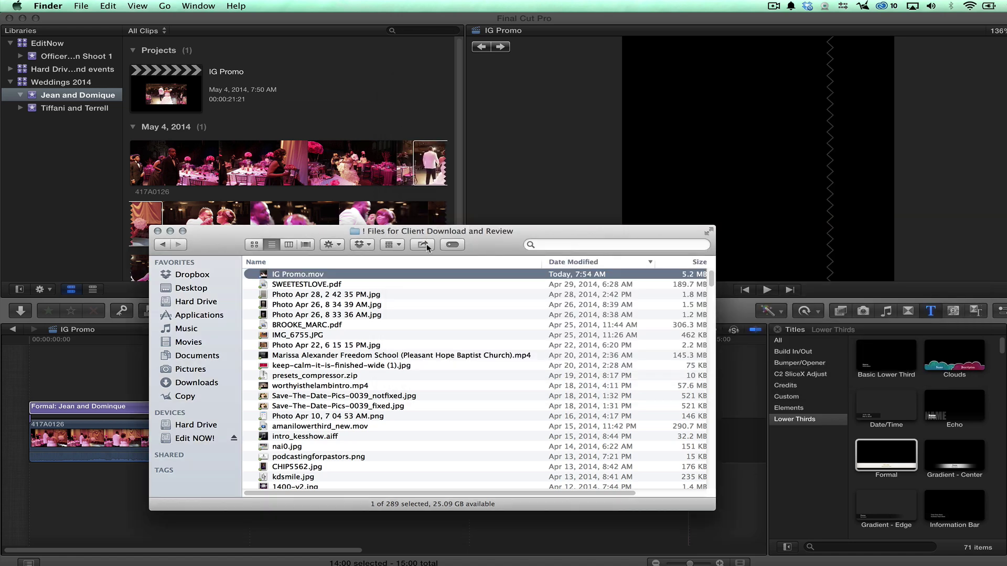
pyautogui.moveTo(494, 237); pyautogui.dragTo(513, 174)
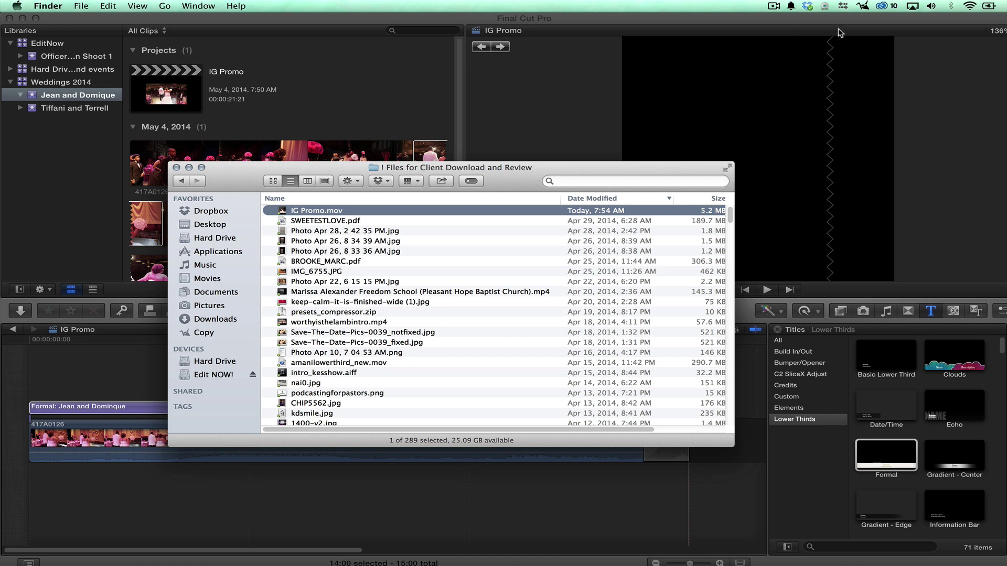
# Step: Confirm Dropbox lists IG Promo.mov among its recently changed files
pyautogui.click(806, 6)
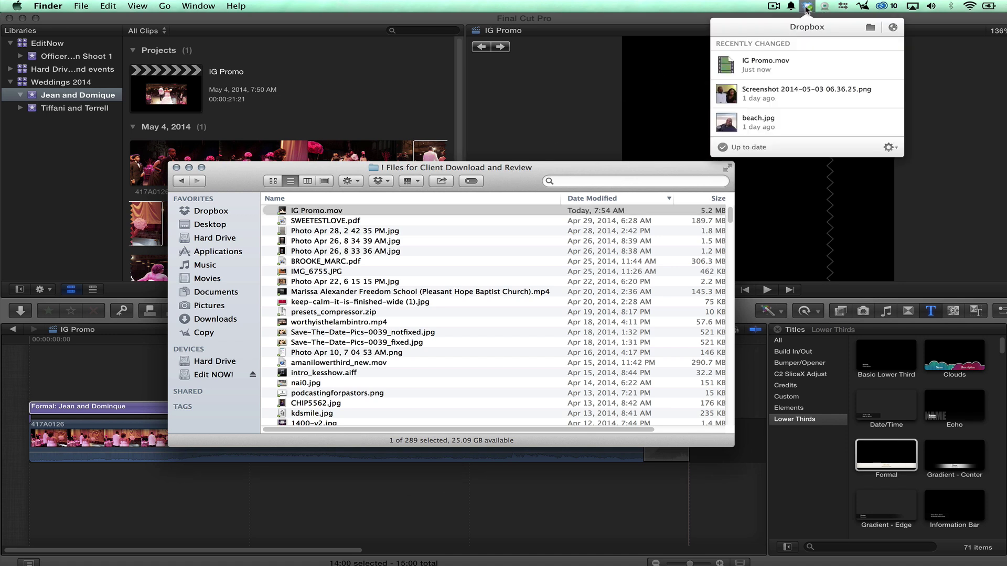
pyautogui.click(806, 7)
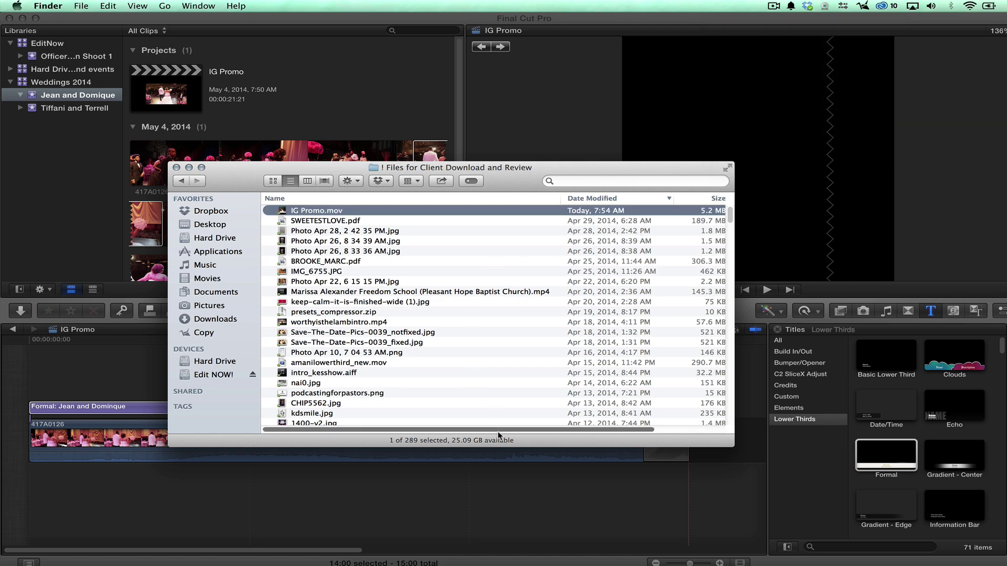
pyautogui.moveTo(514, 430); pyautogui.dragTo(427, 427)
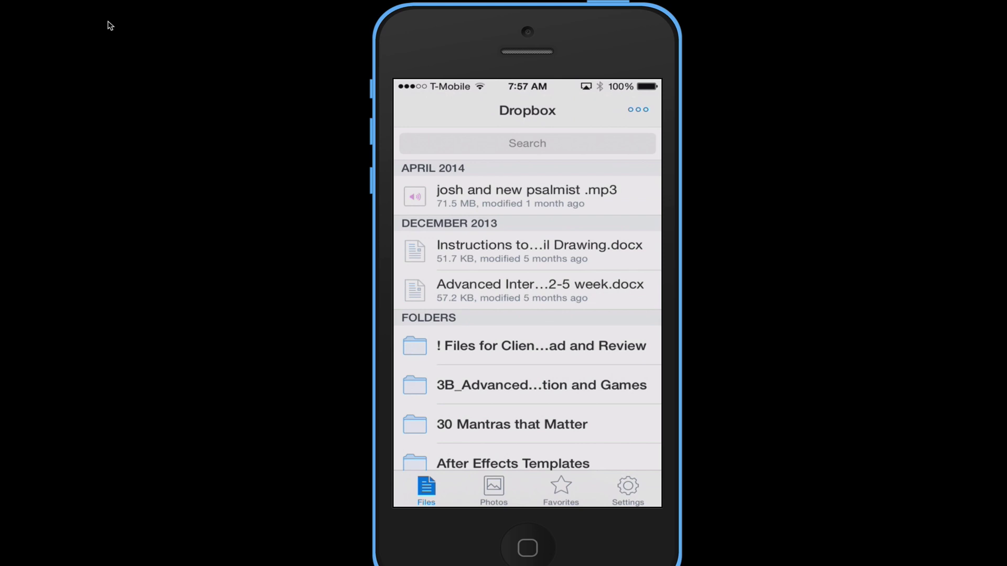
# Step: Save IG Promo.mov from the Dropbox client folder to the iPhone's Photos, then go home
pyautogui.click(524, 345)
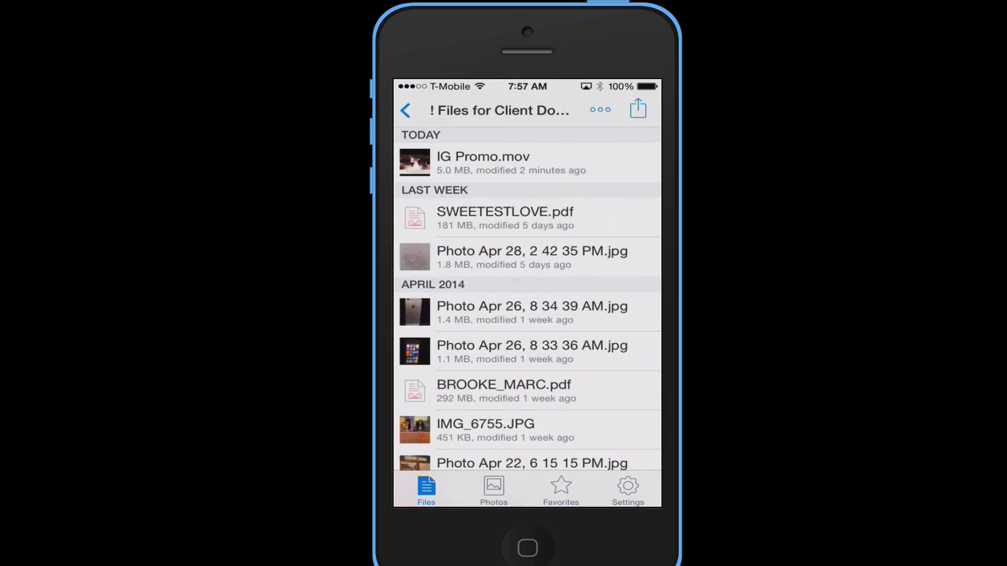
pyautogui.click(524, 163)
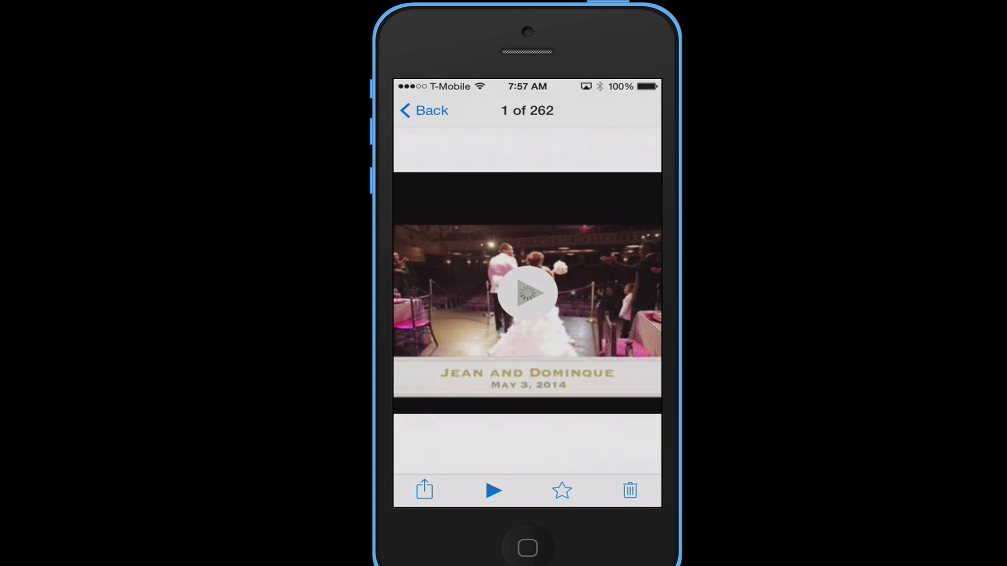
pyautogui.click(425, 490)
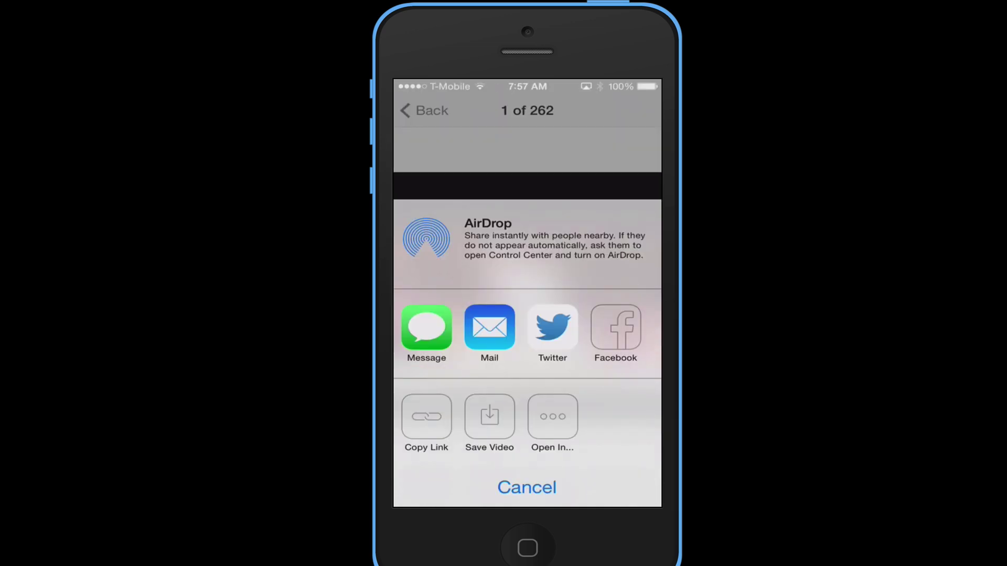
pyautogui.click(489, 417)
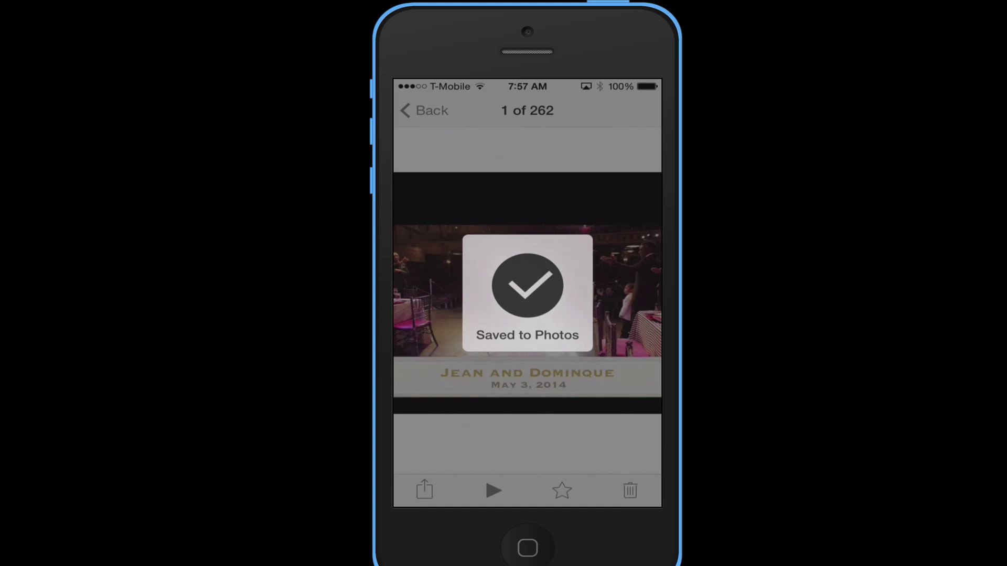
pyautogui.click(424, 111)
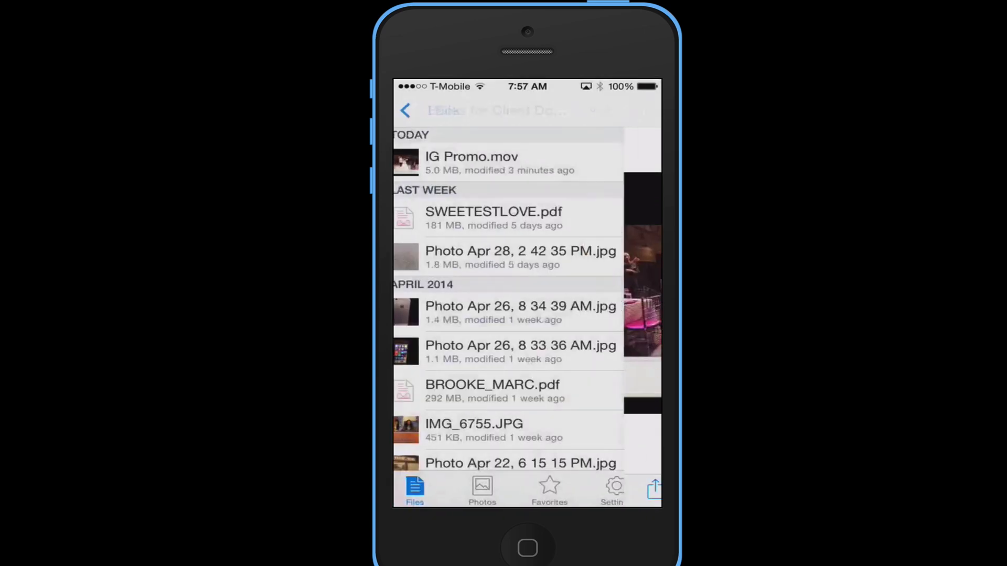
pyautogui.click(527, 548)
# Step: Launch Instagram and open the new-post camera, closing it back to the profile twice
pyautogui.click(559, 320)
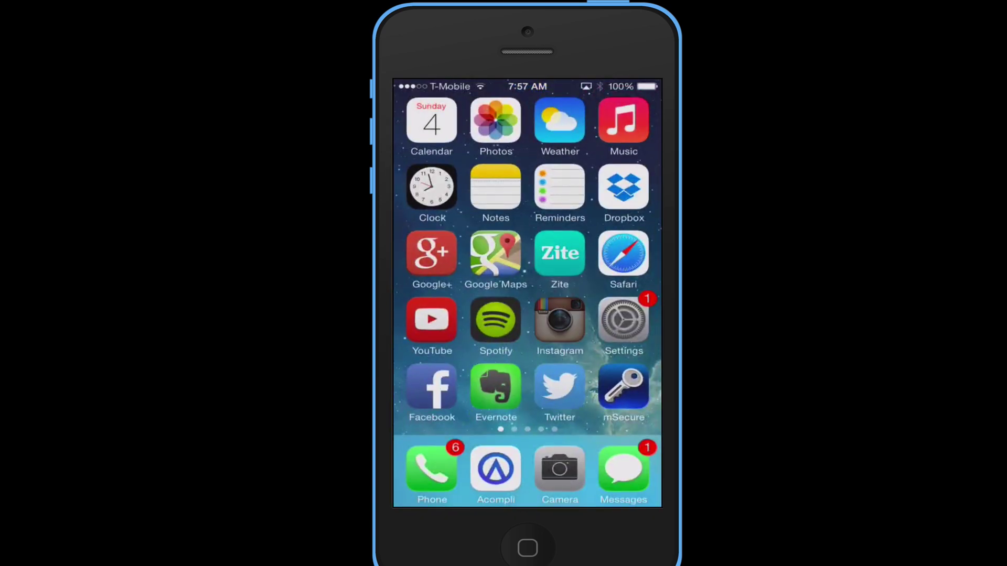
pyautogui.click(526, 490)
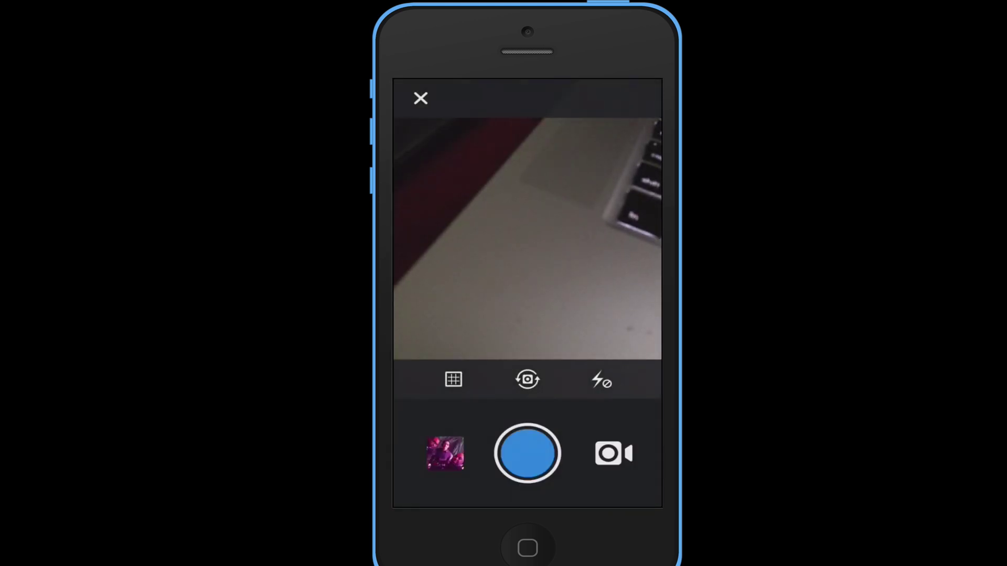
pyautogui.click(421, 98)
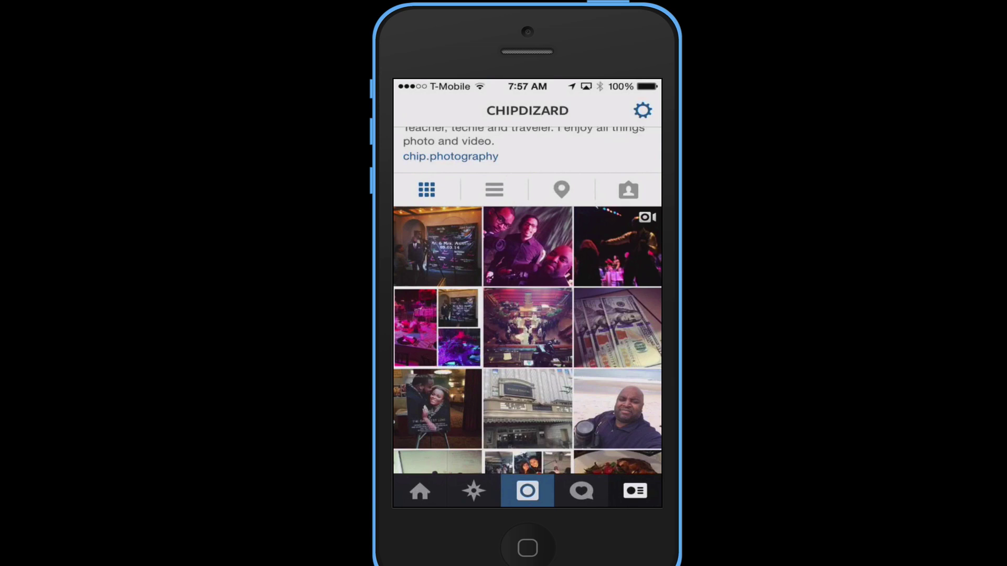
pyautogui.scroll(3, 527, 325)
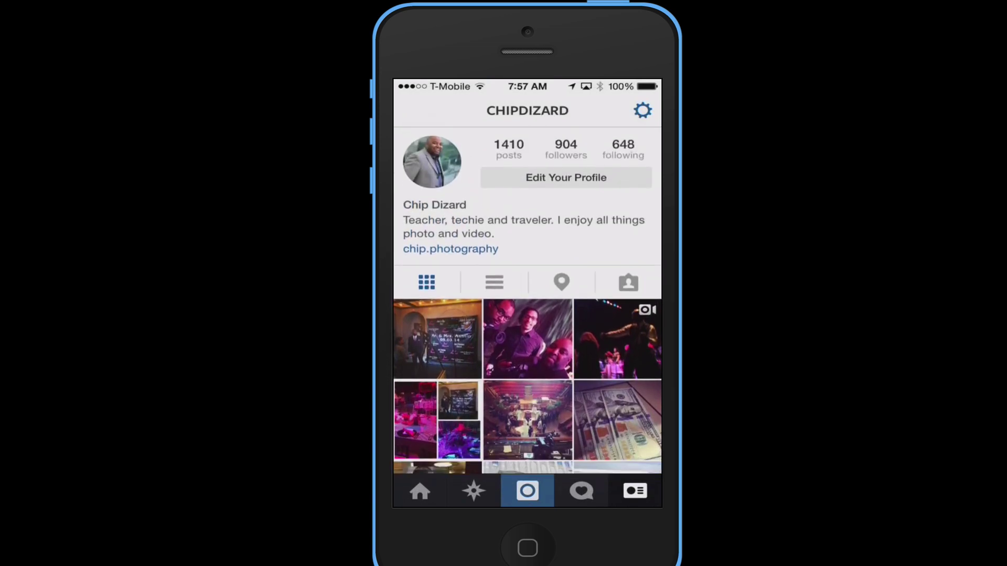
pyautogui.click(527, 490)
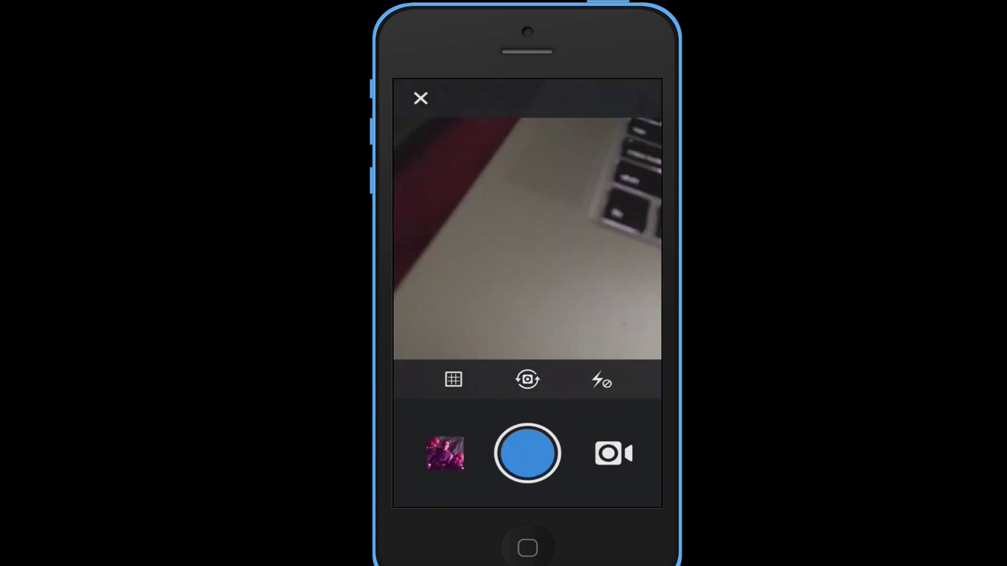
pyautogui.click(421, 99)
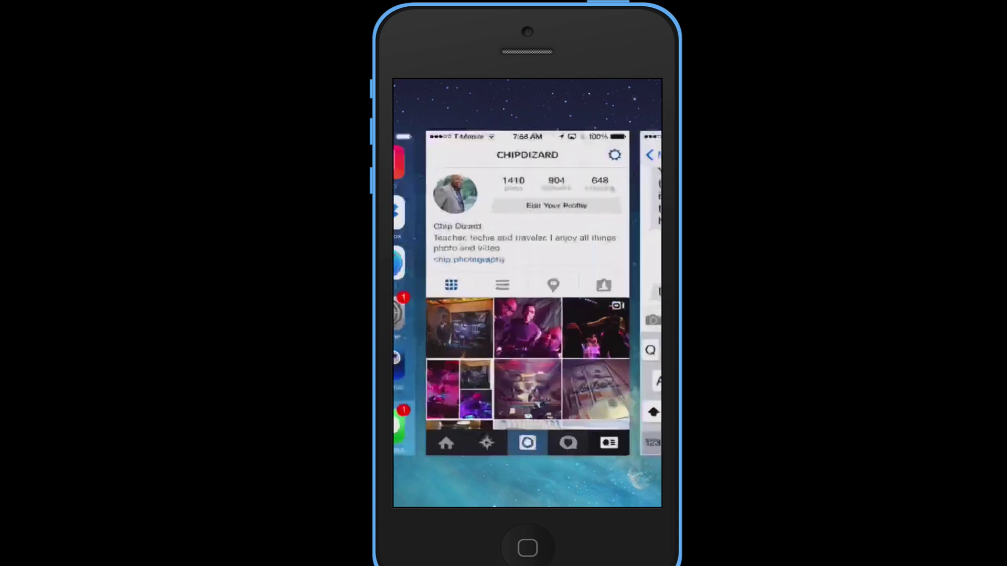
# Step: Start a new Instagram post and open the photo library to pick the wedding video
pyautogui.click(527, 490)
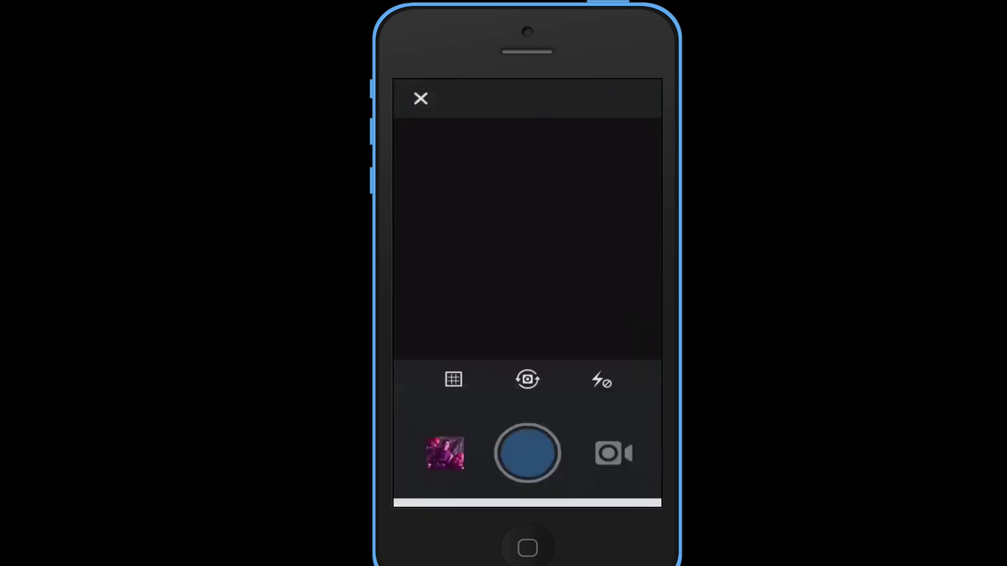
pyautogui.click(445, 452)
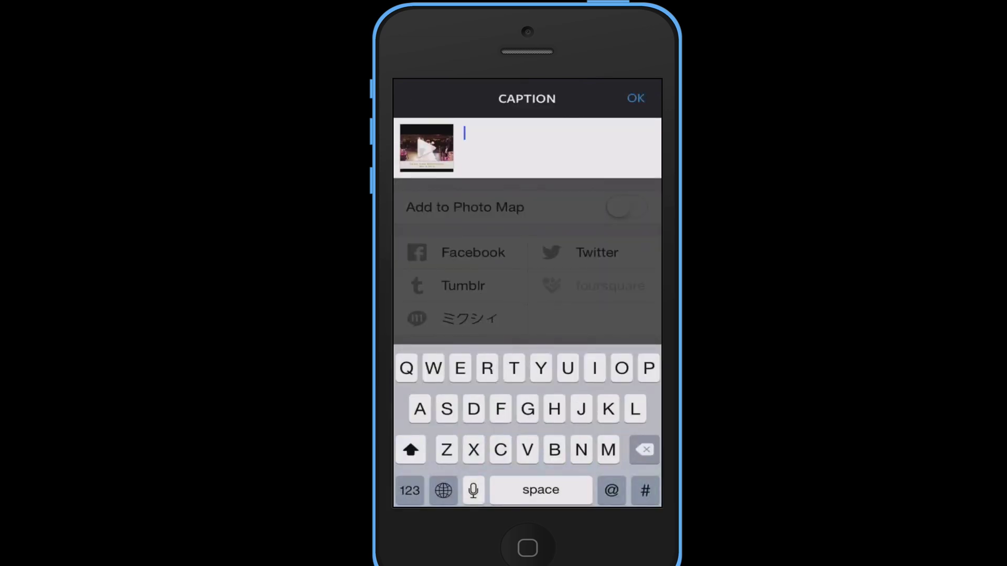
# Step: Enter the caption 'The first dance. #theaustinwedding' for the wedding video post
pyautogui.write('The first dance')
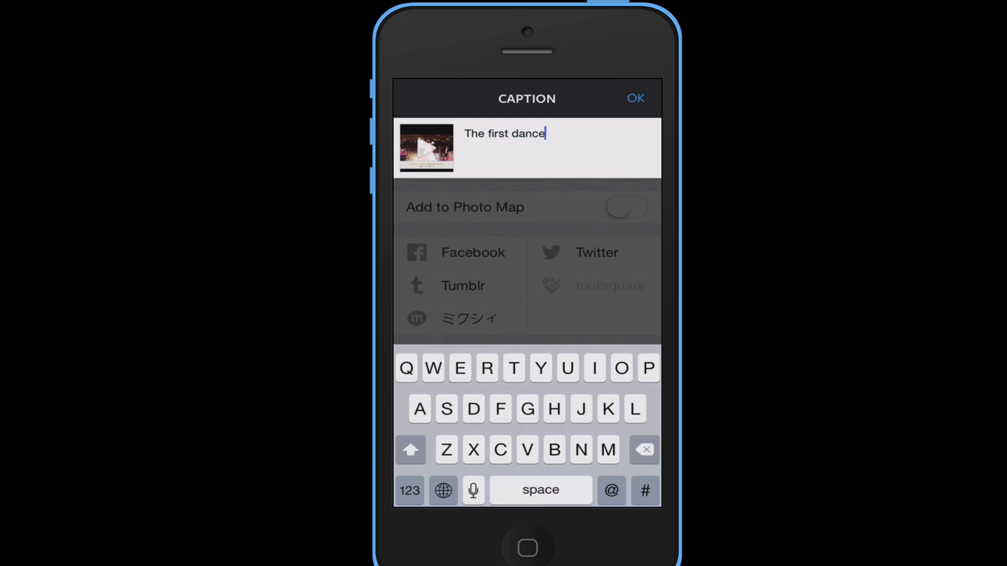
pyautogui.write('. #theaustinwedding')
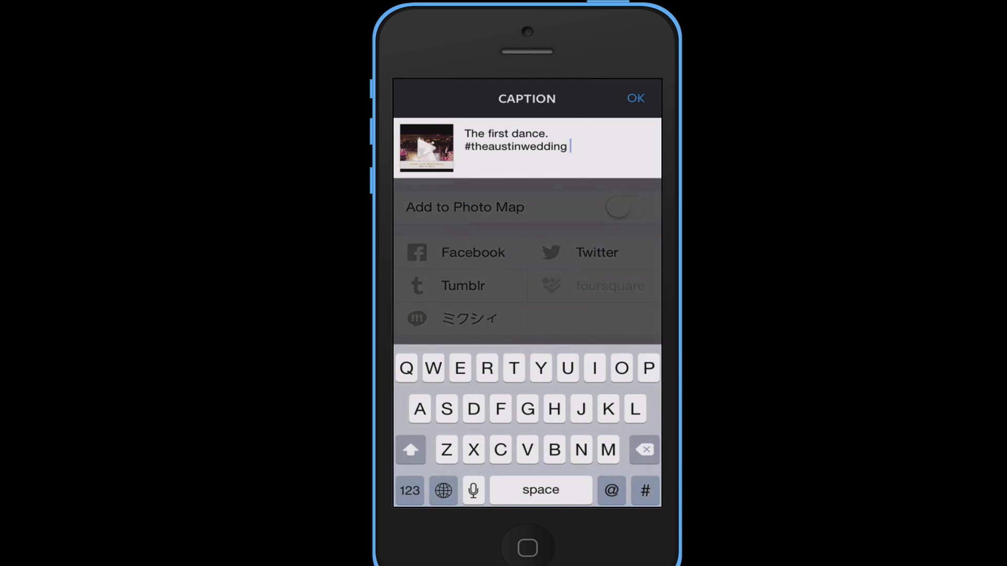